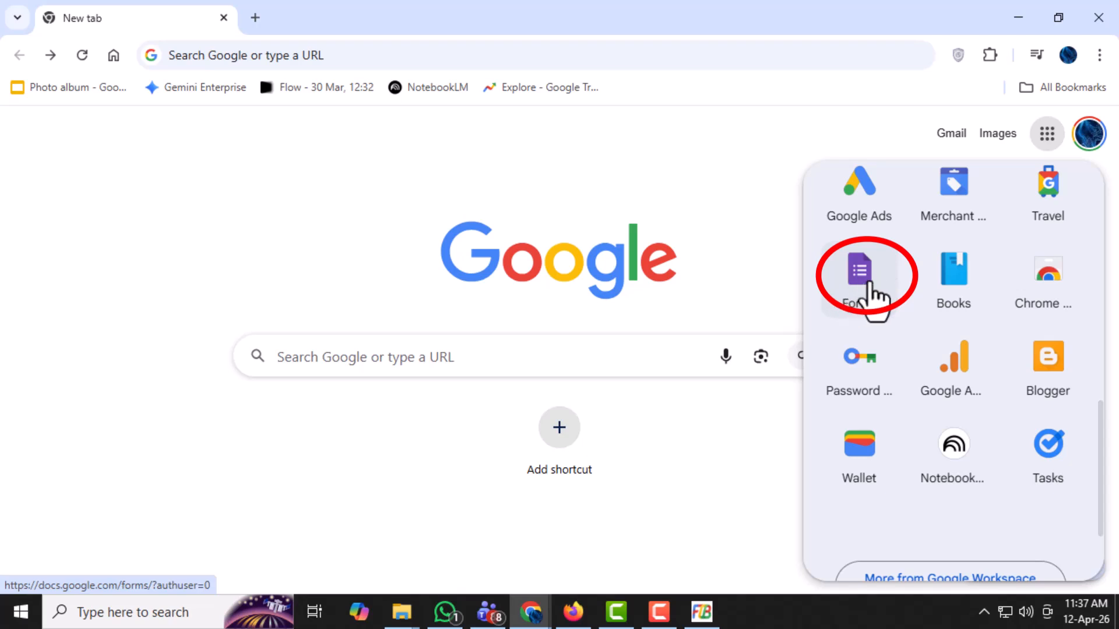
# - Open Google Forms, create a blank form and dismiss the Gemini form-creation prompt
pyautogui.click(869, 284)
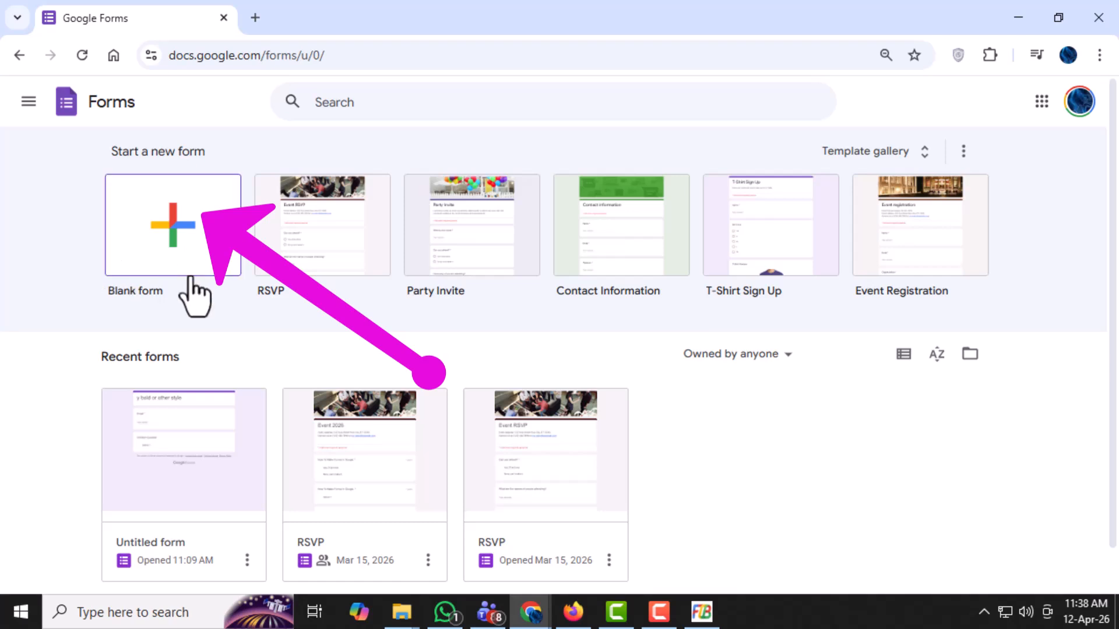
pyautogui.click(180, 245)
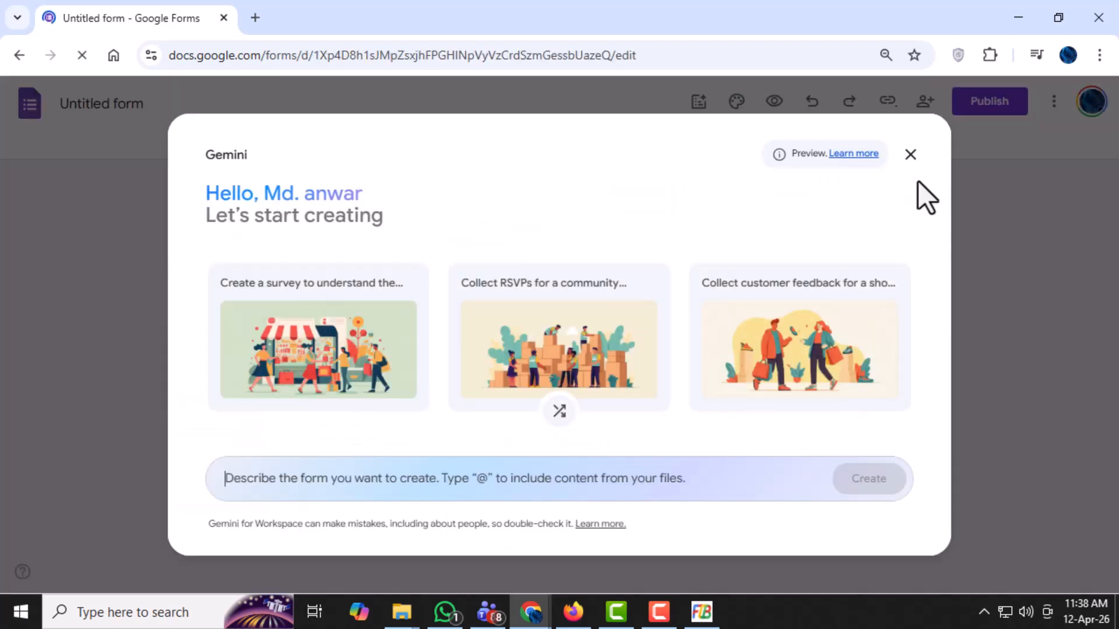
pyautogui.click(910, 155)
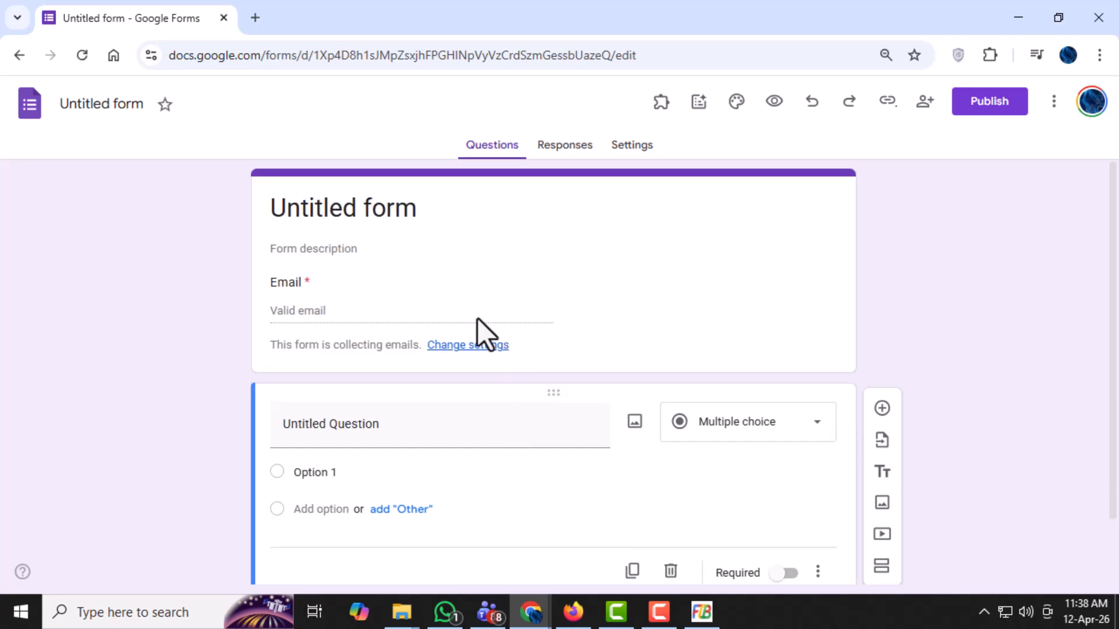
pyautogui.scroll(-1, 484, 378)
pyautogui.scroll(1, 527, 420)
# - Replace the form title with the copied text and trim it down to "Pc Error Detective"
pyautogui.moveTo(446, 211); pyautogui.dragTo(266, 216)
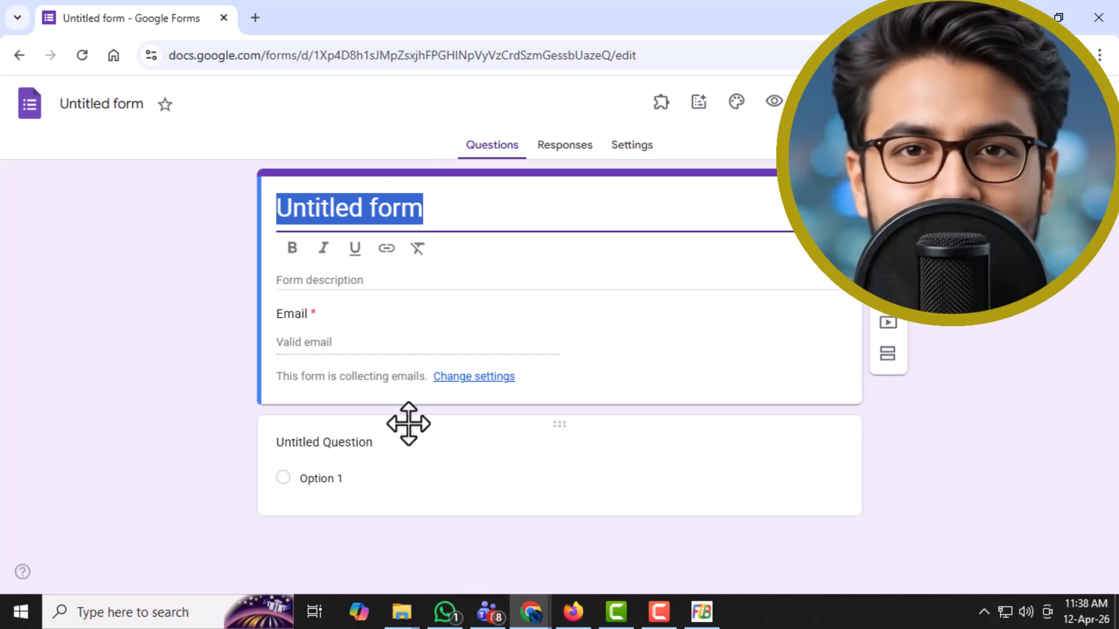
pyautogui.write('Welcome back to Pc Error Detective. Have you ever found yourself completely overwhelmed by scattered data, messy spreadsheets, or endless email chains just trying to collect simple answers?')
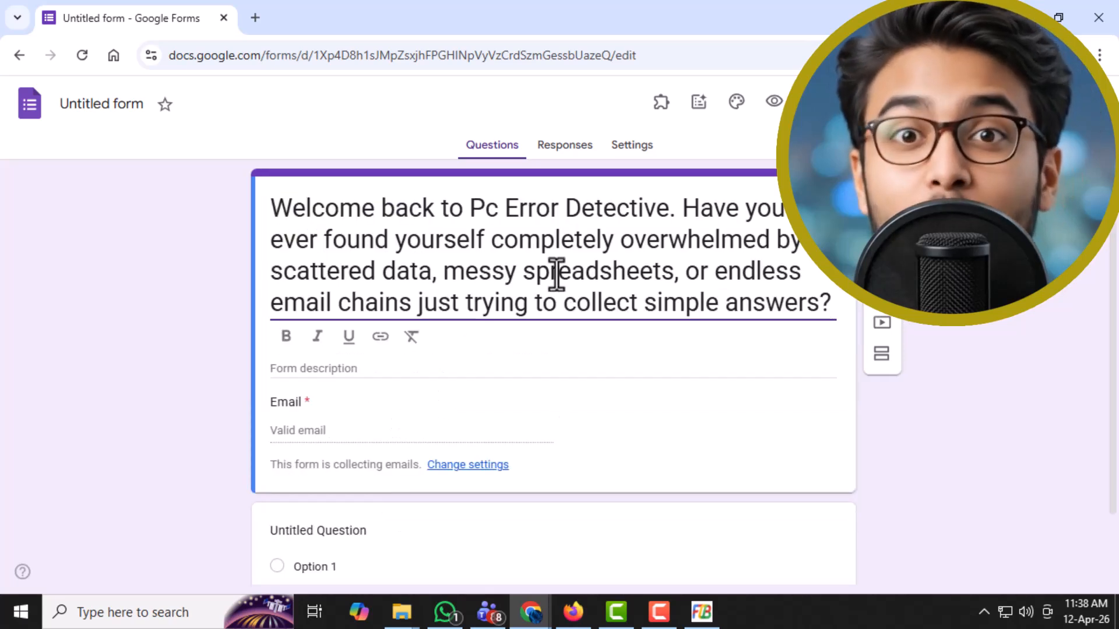
pyautogui.moveTo(669, 207); pyautogui.dragTo(825, 327)
pyautogui.hotkey('ctrl', 'c')
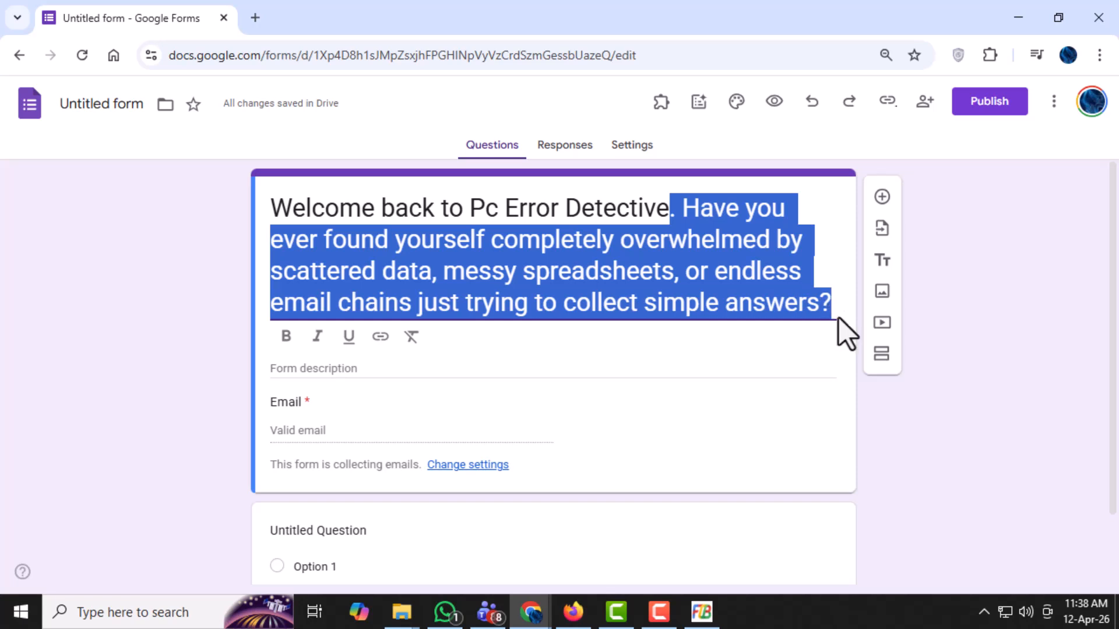
pyautogui.press('BackSpace')
pyautogui.moveTo(751, 208); pyautogui.dragTo(229, 213)
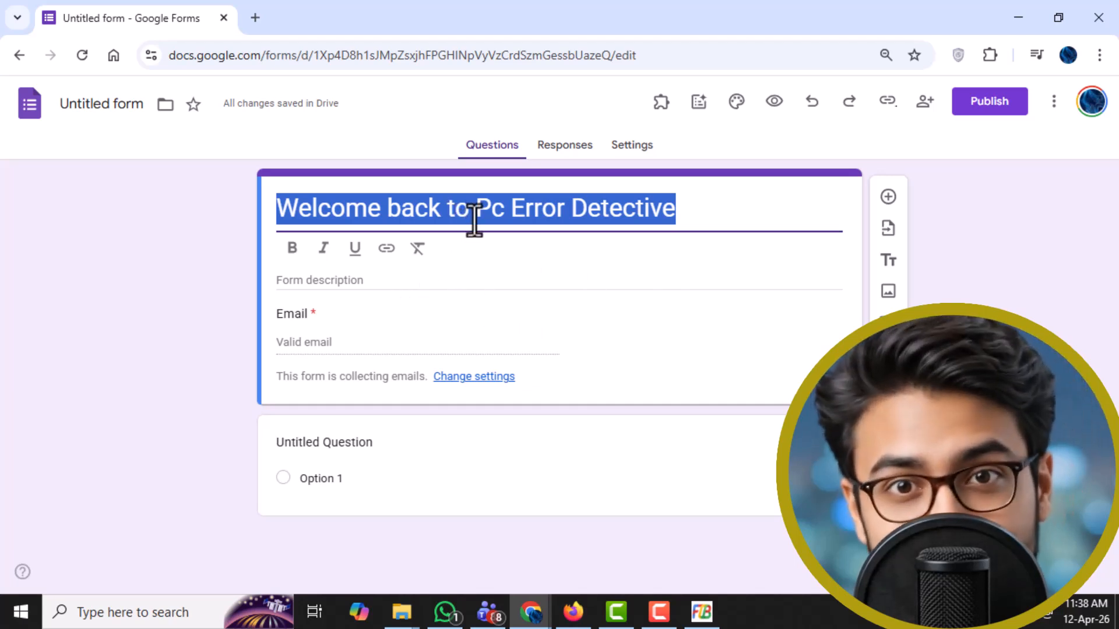
pyautogui.moveTo(469, 207); pyautogui.dragTo(218, 208)
pyautogui.press('BackSpace')
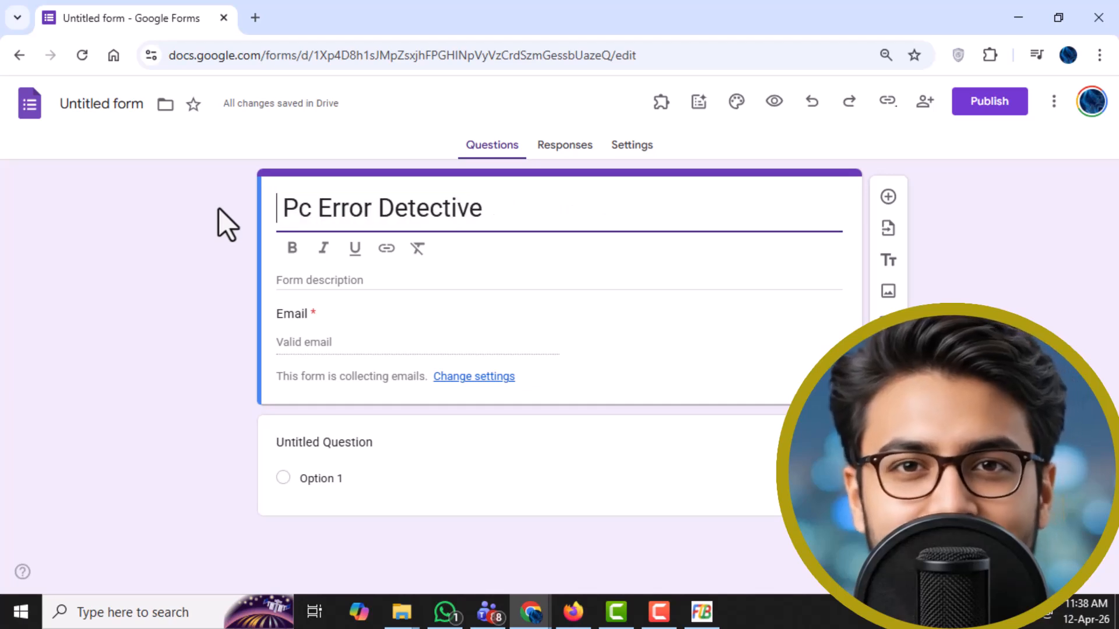
pyautogui.click(287, 208)
pyautogui.press('BackSpace')
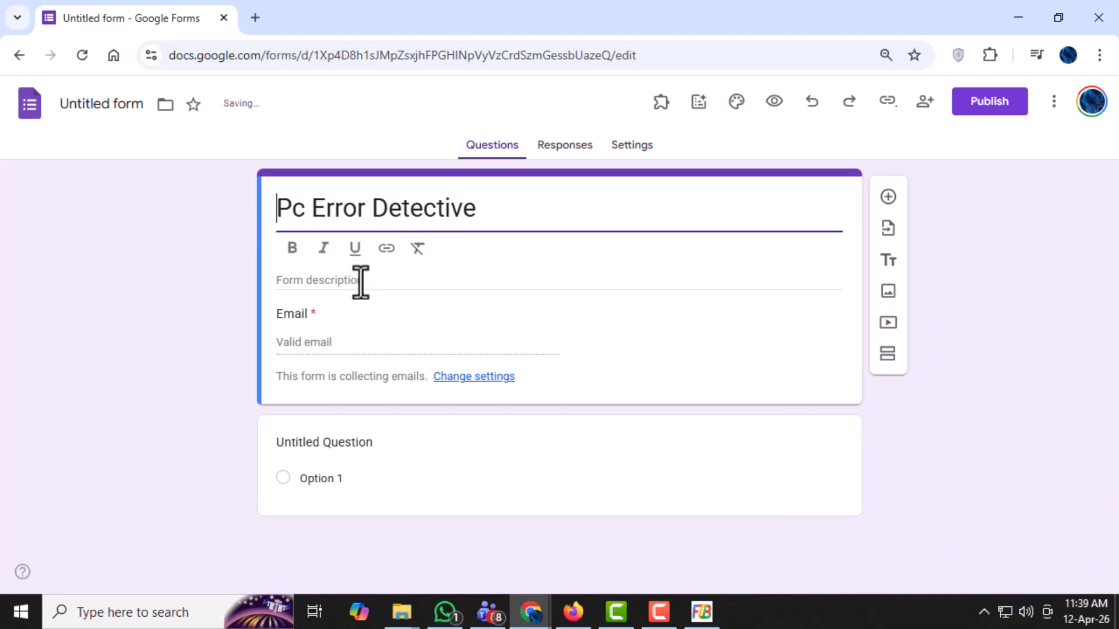
# - Paste the sentence starting "Have you ever found yourself completely overwhelmed by scattered data" as the form description and make the form title bold
pyautogui.click(361, 282)
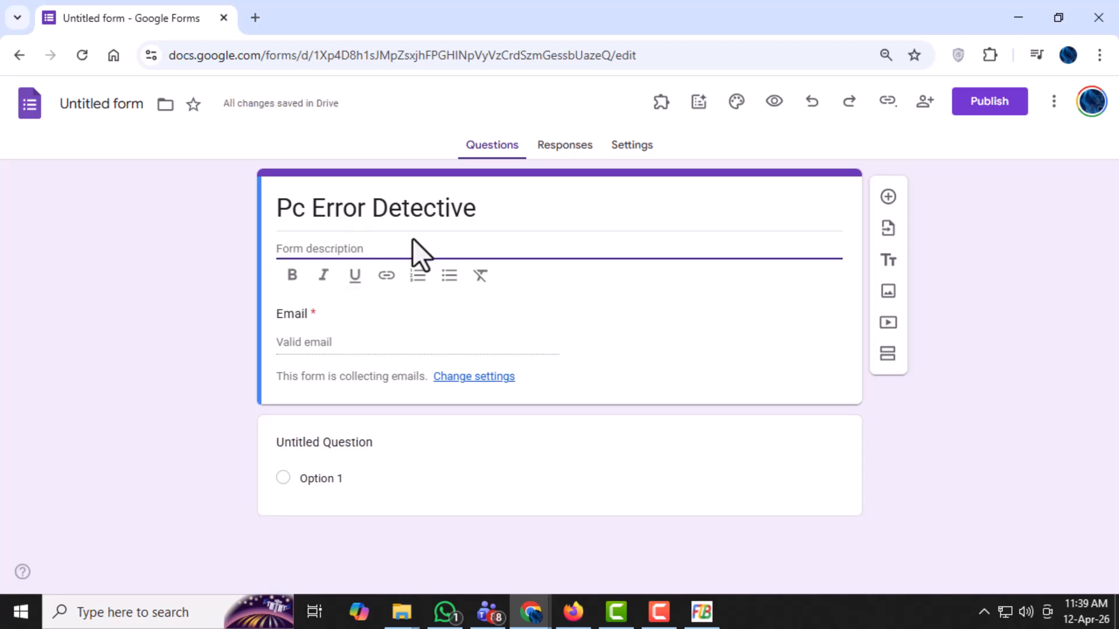
pyautogui.hotkey('ctrl', 'v')
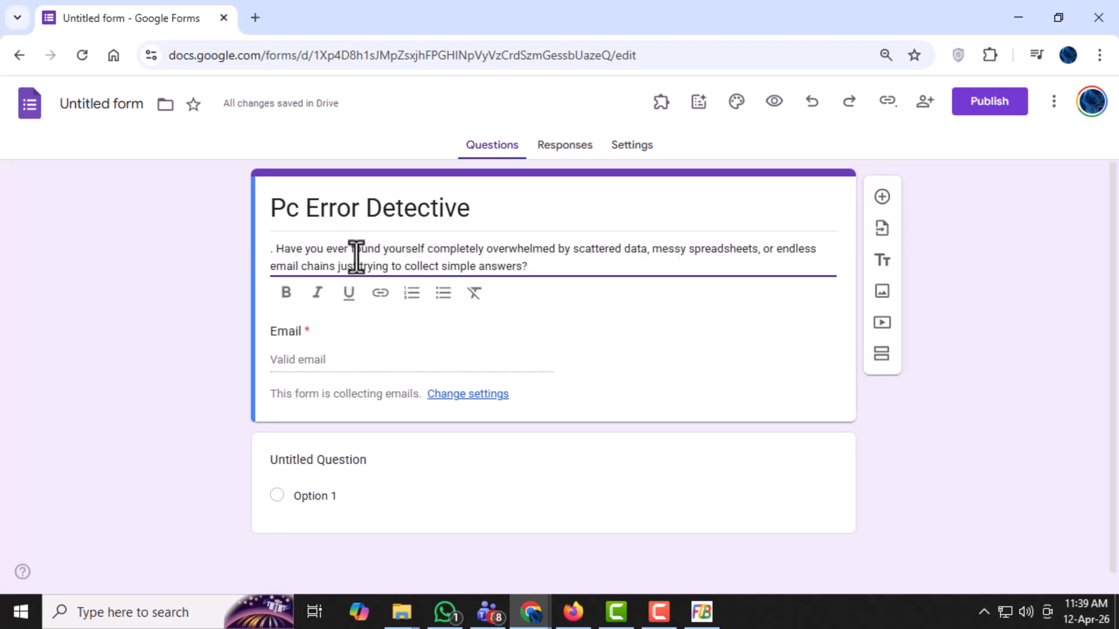
pyautogui.click(464, 207)
pyautogui.hotkey('ctrl', 'a')
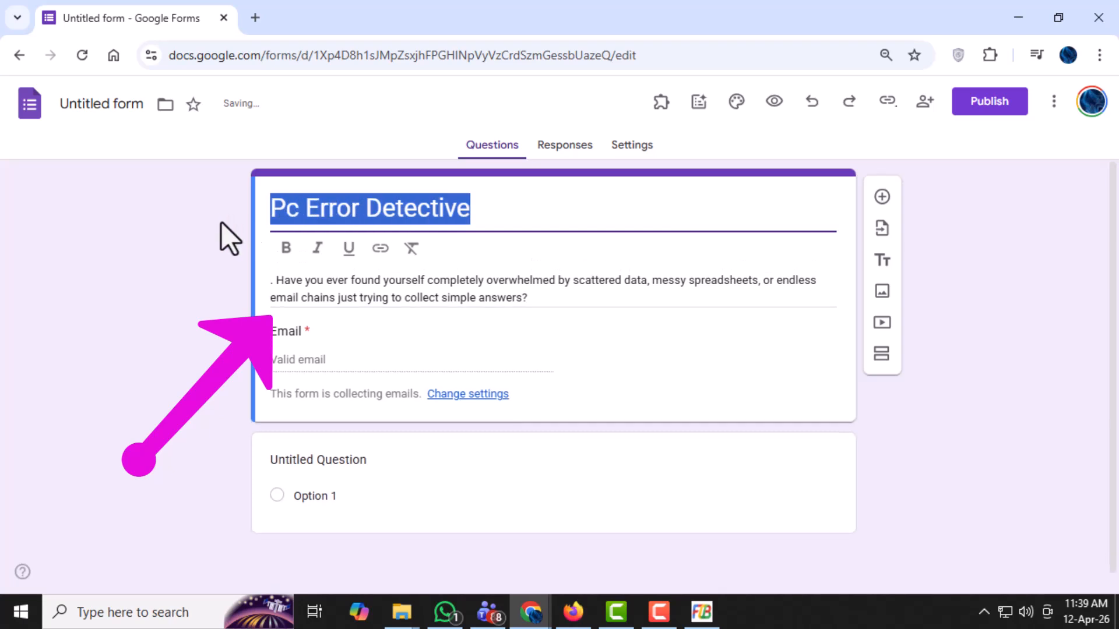
pyautogui.click(285, 250)
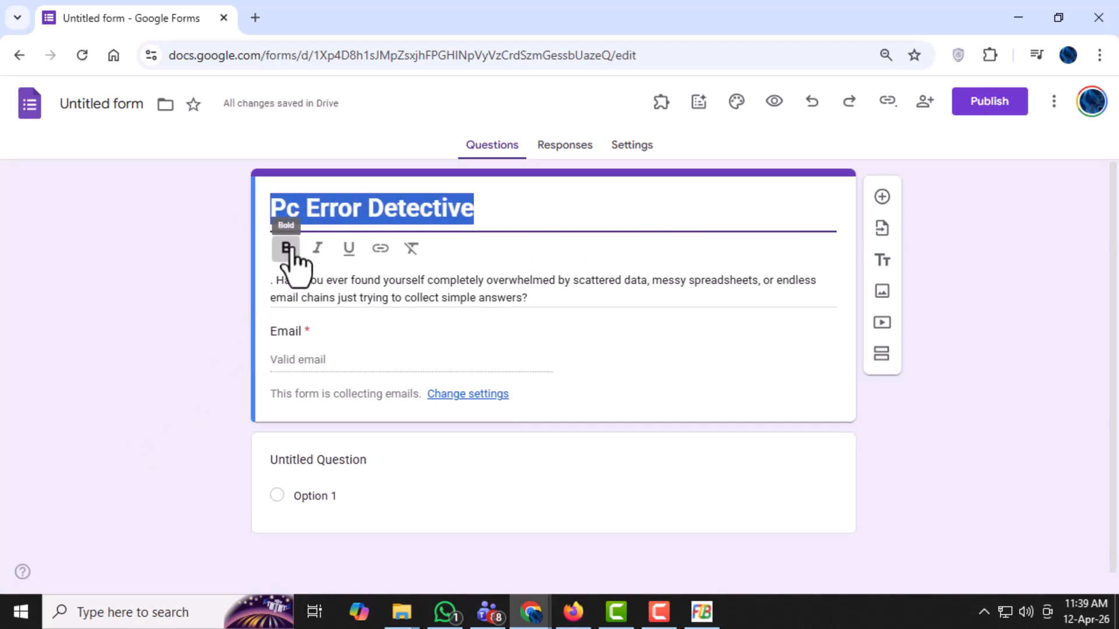
pyautogui.click(557, 209)
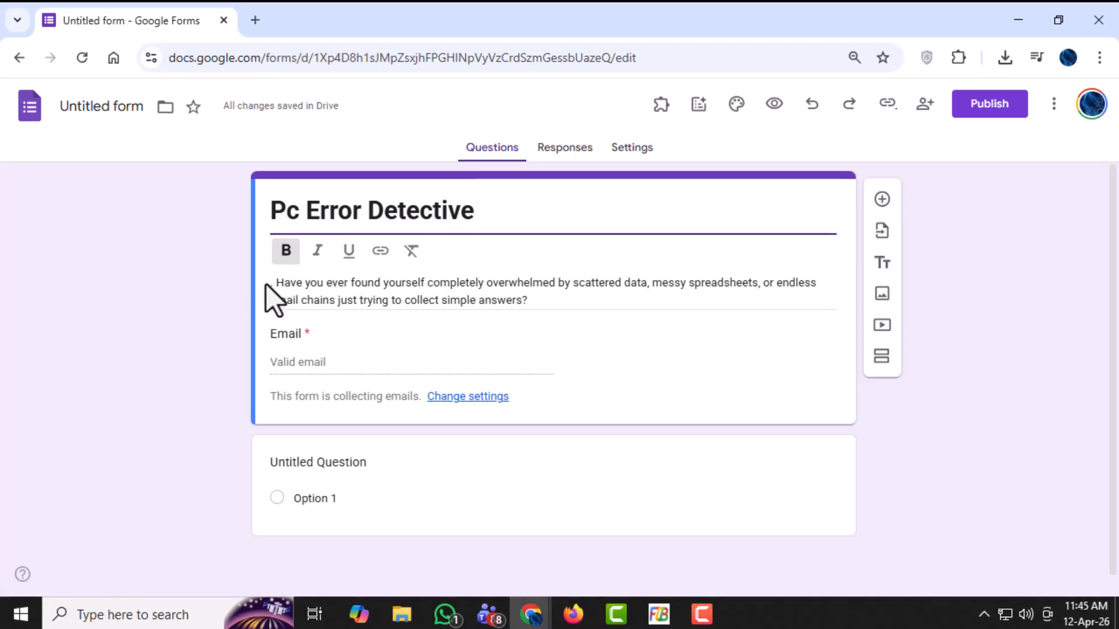
# - Delete the stray period and space at the start of the form description
pyautogui.tripleClick(280, 284)
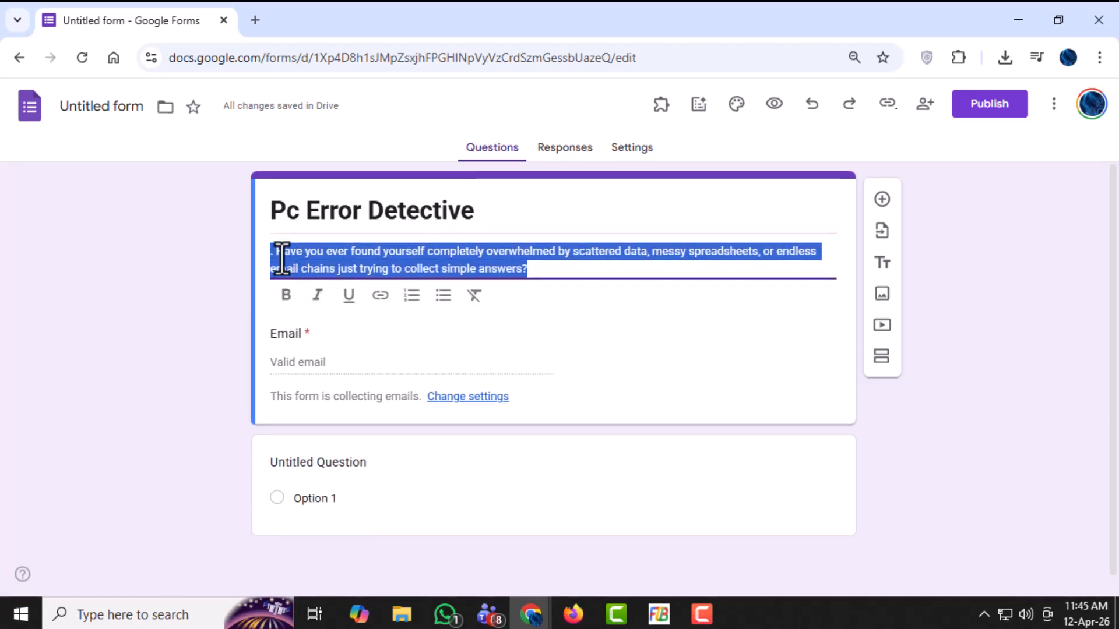
pyautogui.click(274, 256)
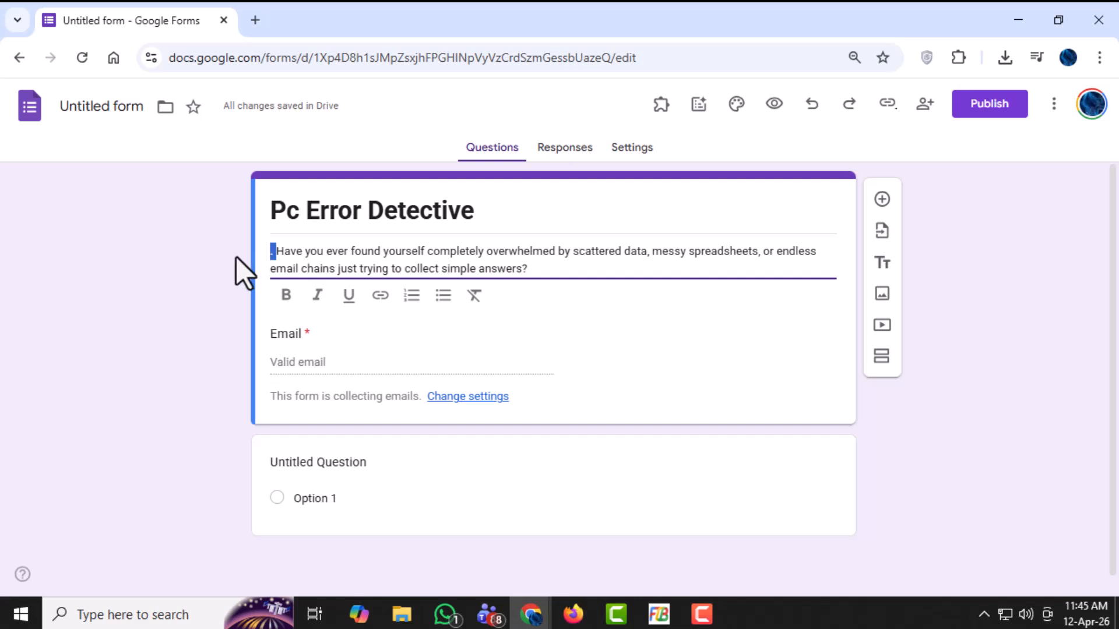
pyautogui.press('BackSpace')
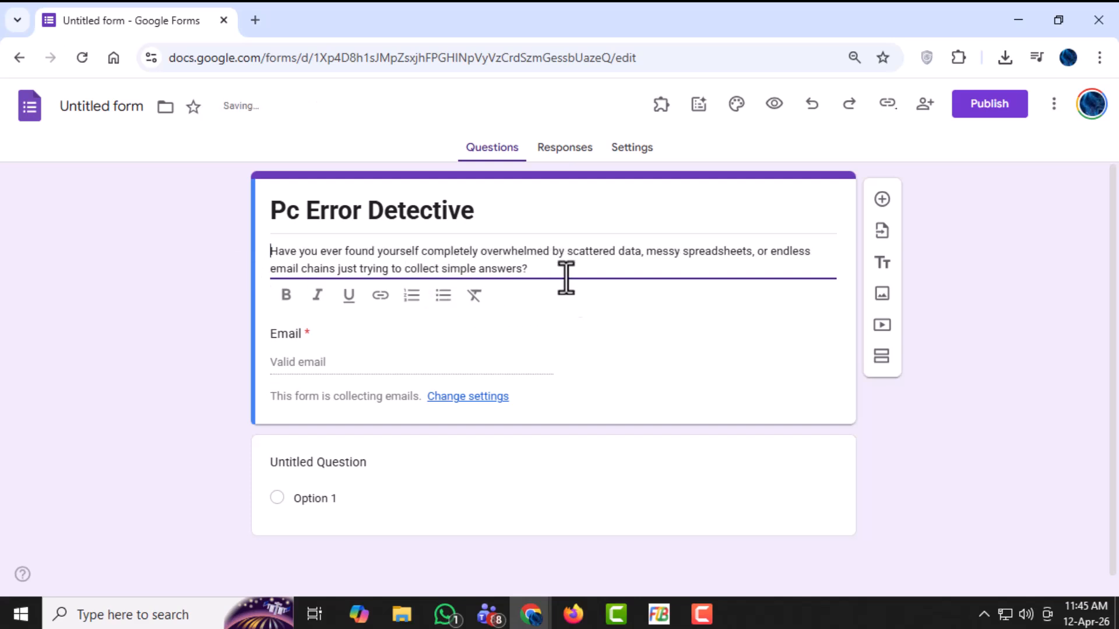
pyautogui.scroll(-1, 505, 280)
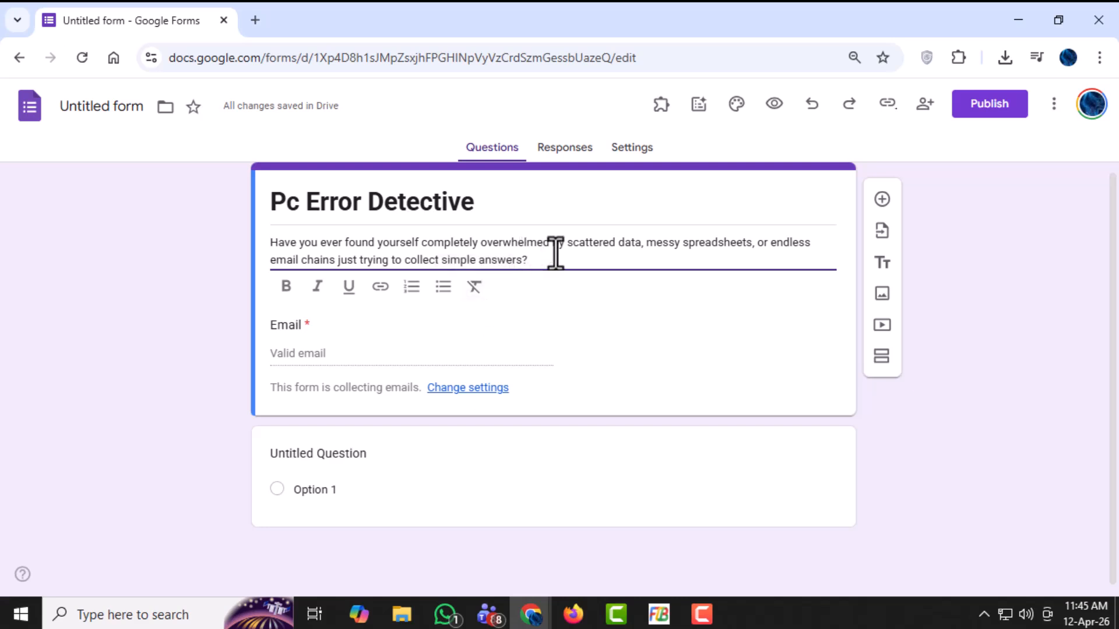
pyautogui.moveTo(527, 259); pyautogui.dragTo(232, 230)
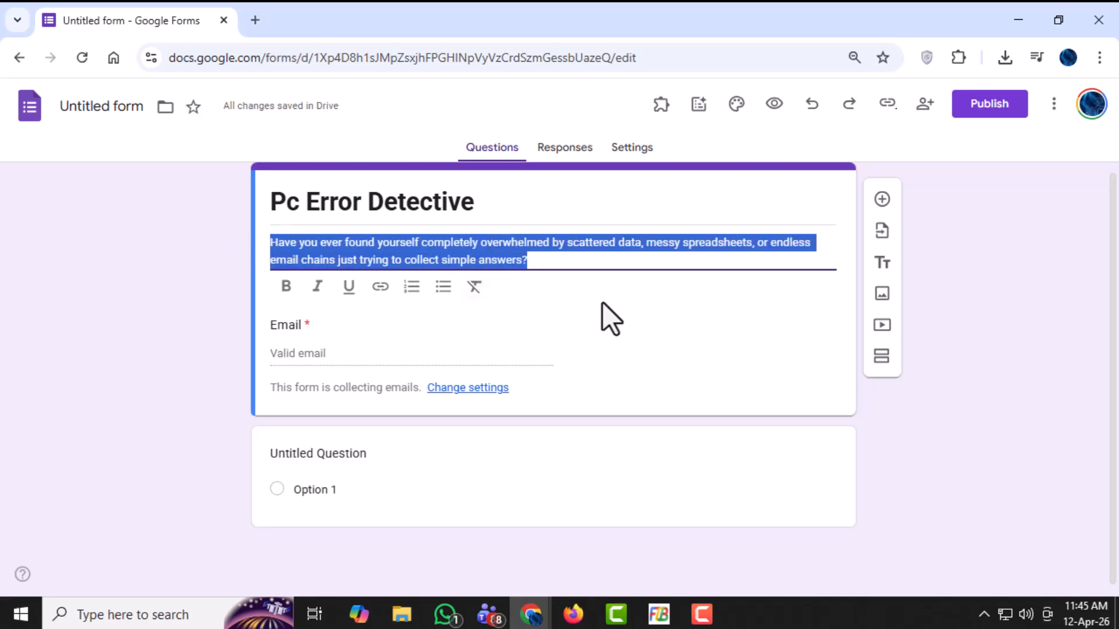
pyautogui.scroll(1, 606, 317)
pyautogui.click(582, 278)
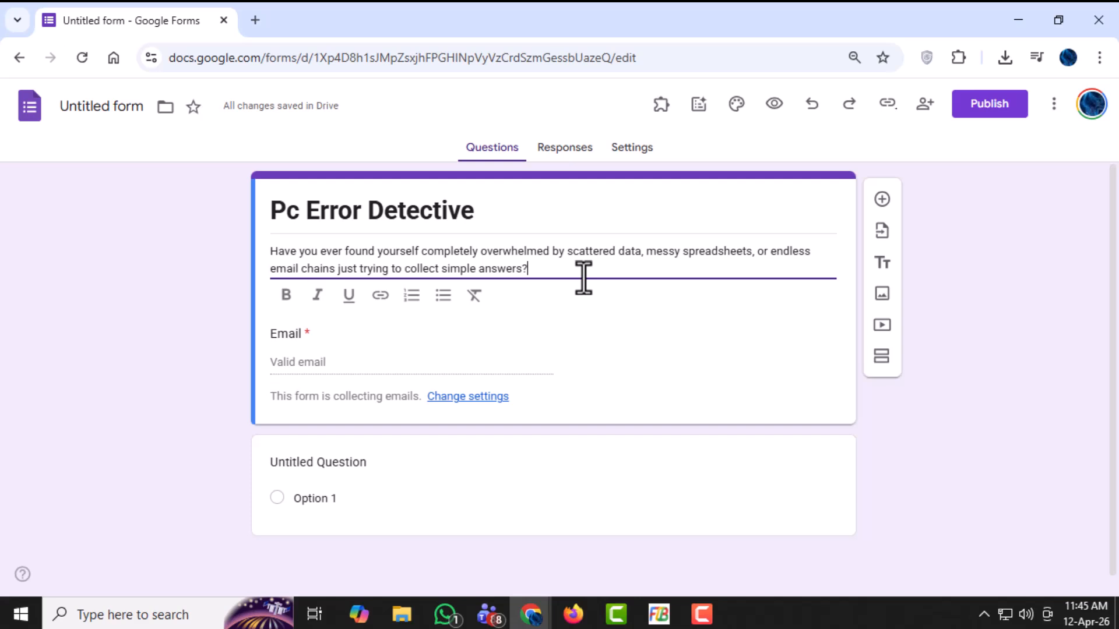
pyautogui.click(526, 379)
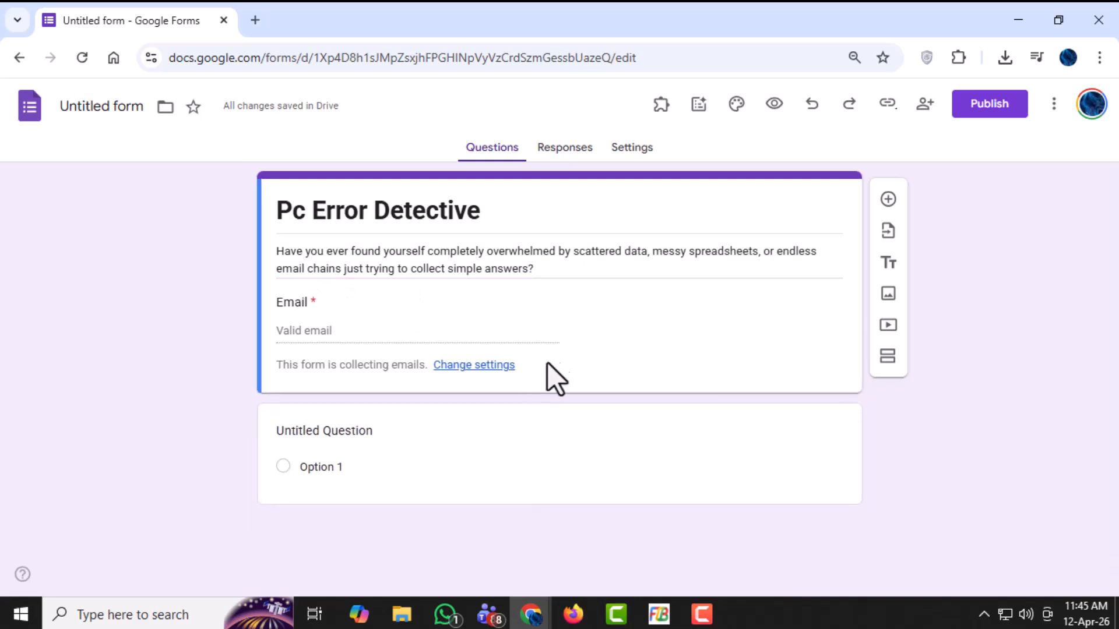
pyautogui.tripleClick(520, 269)
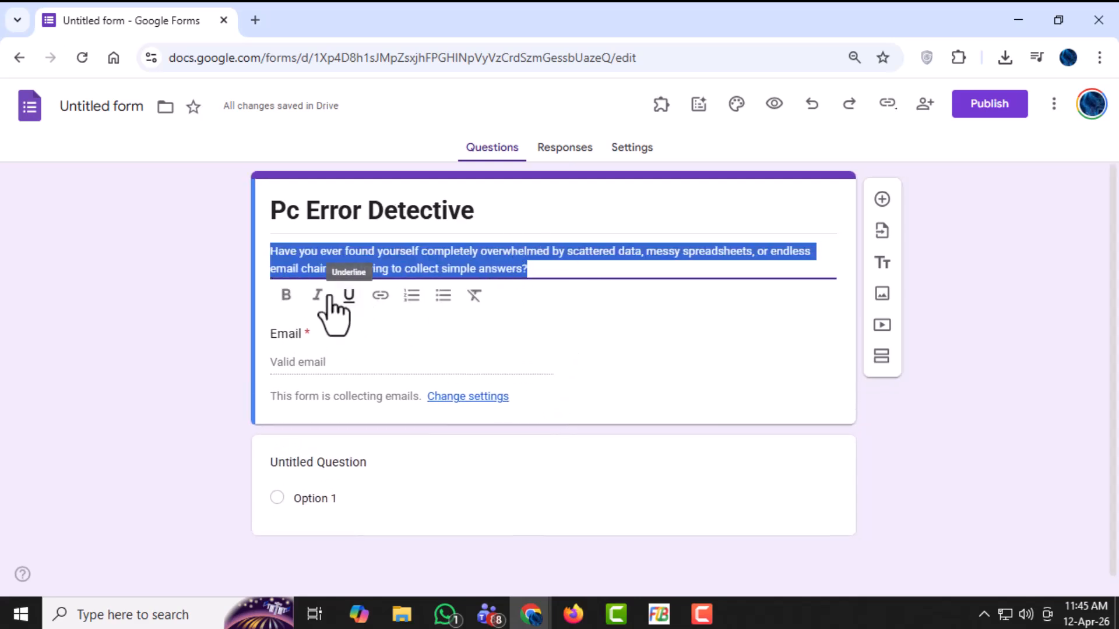
pyautogui.click(343, 373)
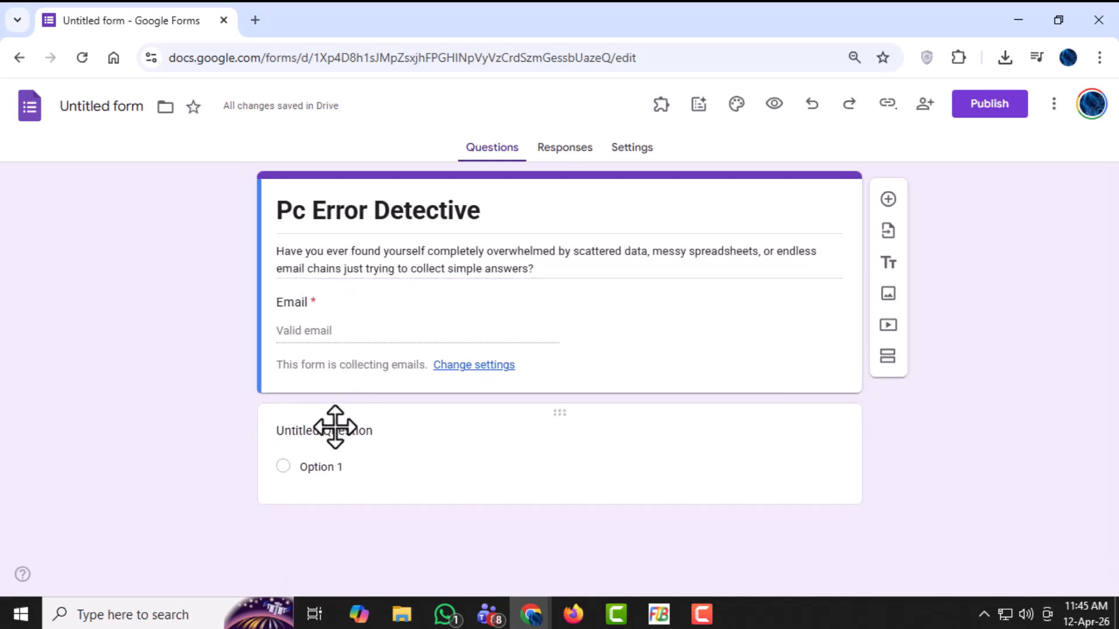
# - Format the whole form description as bold and italic
pyautogui.tripleClick(317, 244)
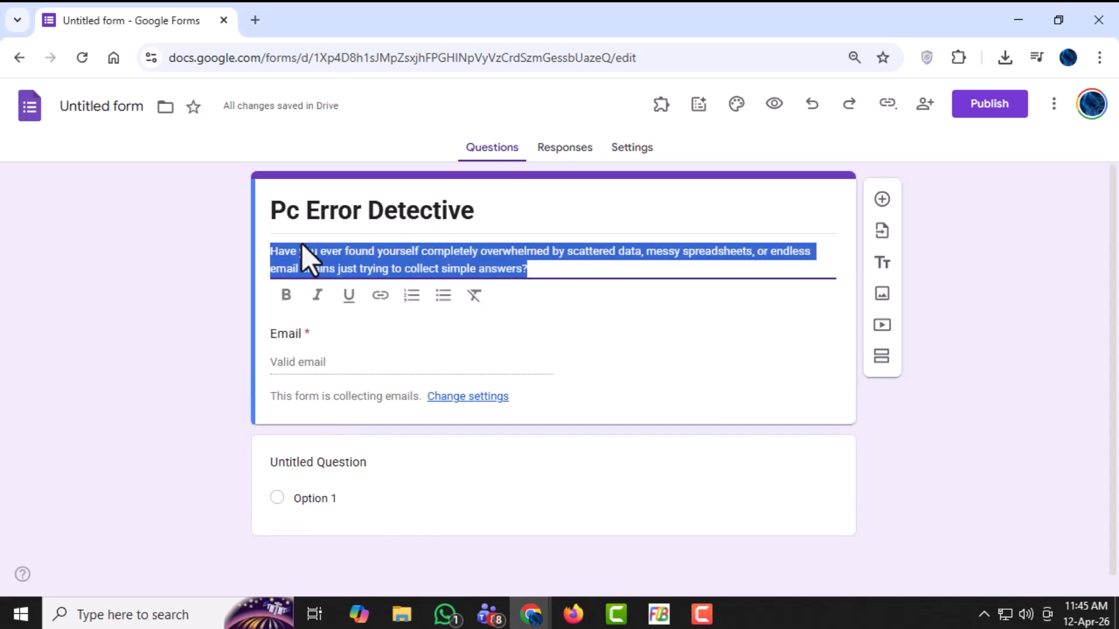
pyautogui.click(286, 295)
pyautogui.click(320, 298)
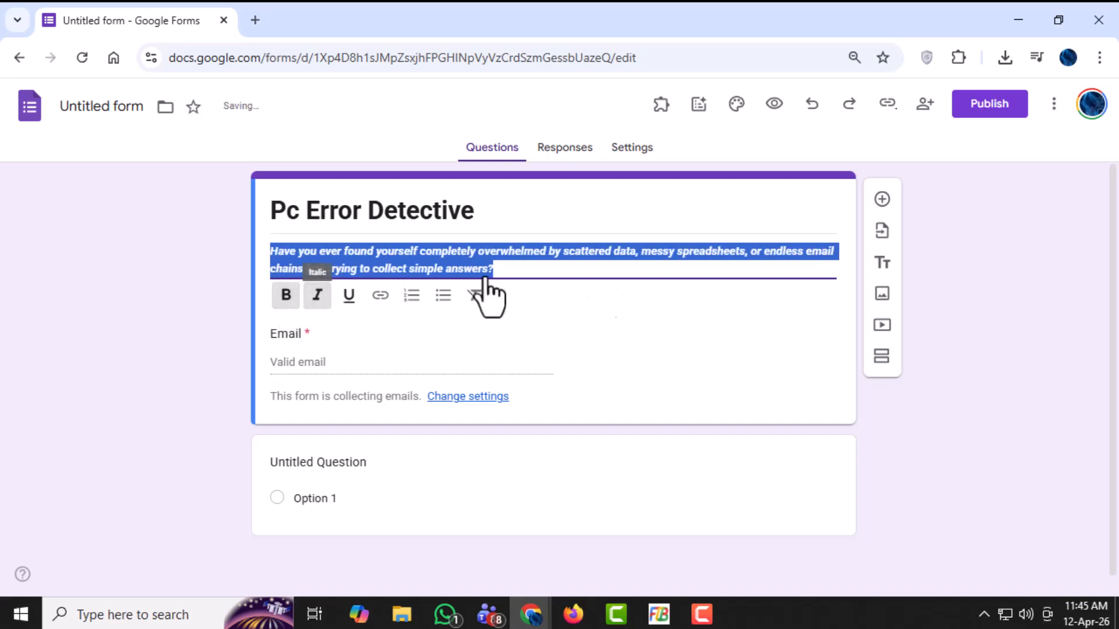
pyautogui.click(527, 265)
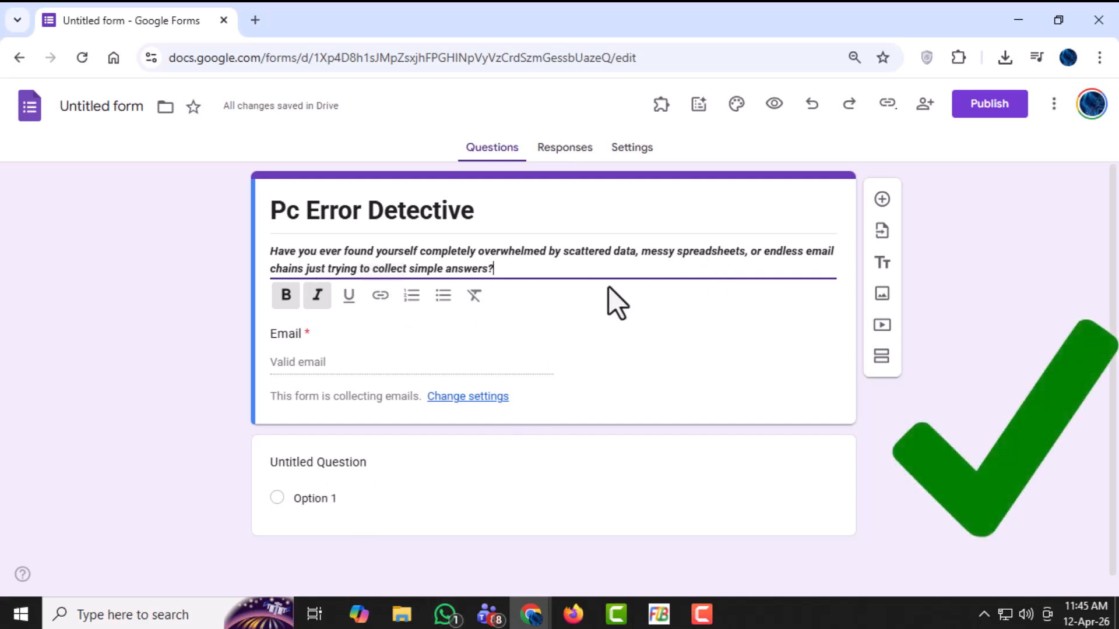
# - Title the untitled question "Zero Tech Skills? | Complete Google Forms Guide"
pyautogui.scroll(-1, 525, 394)
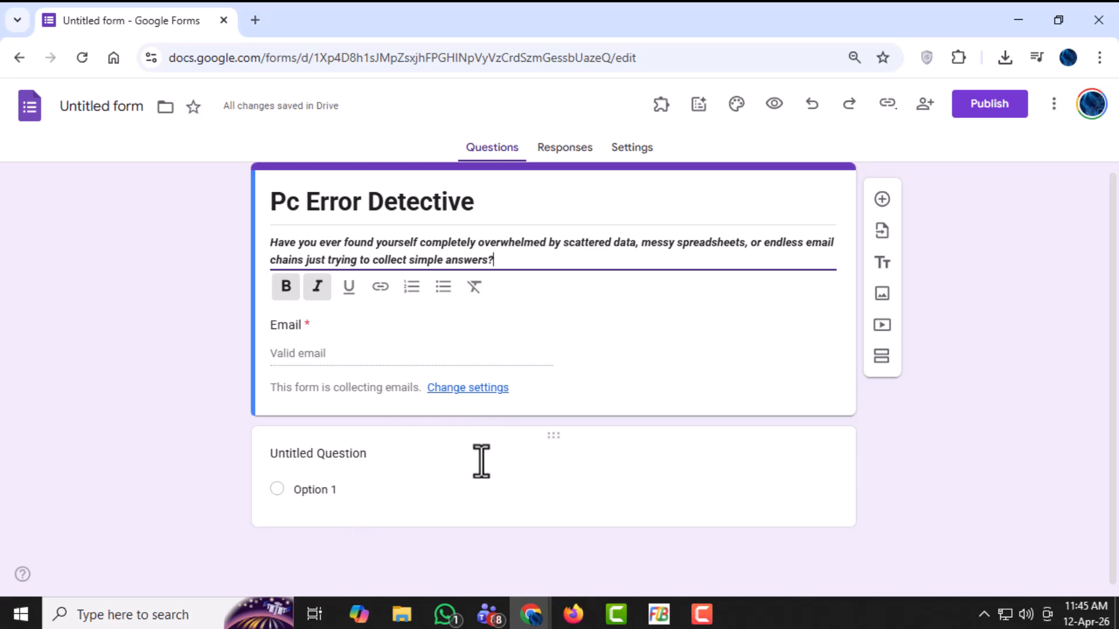
pyautogui.click(357, 505)
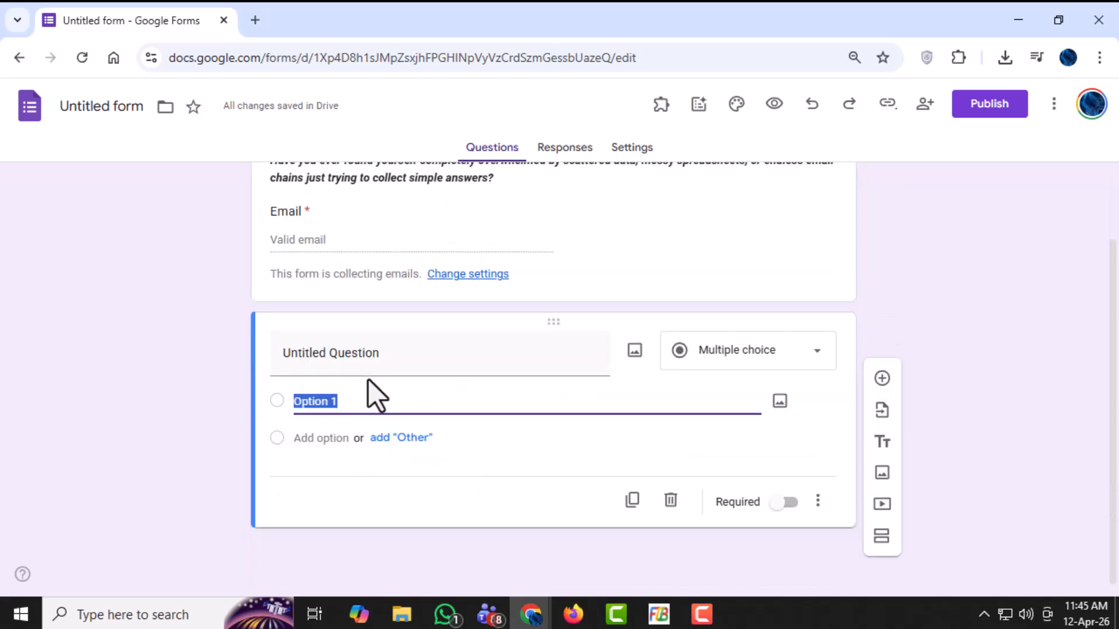
pyautogui.click(412, 360)
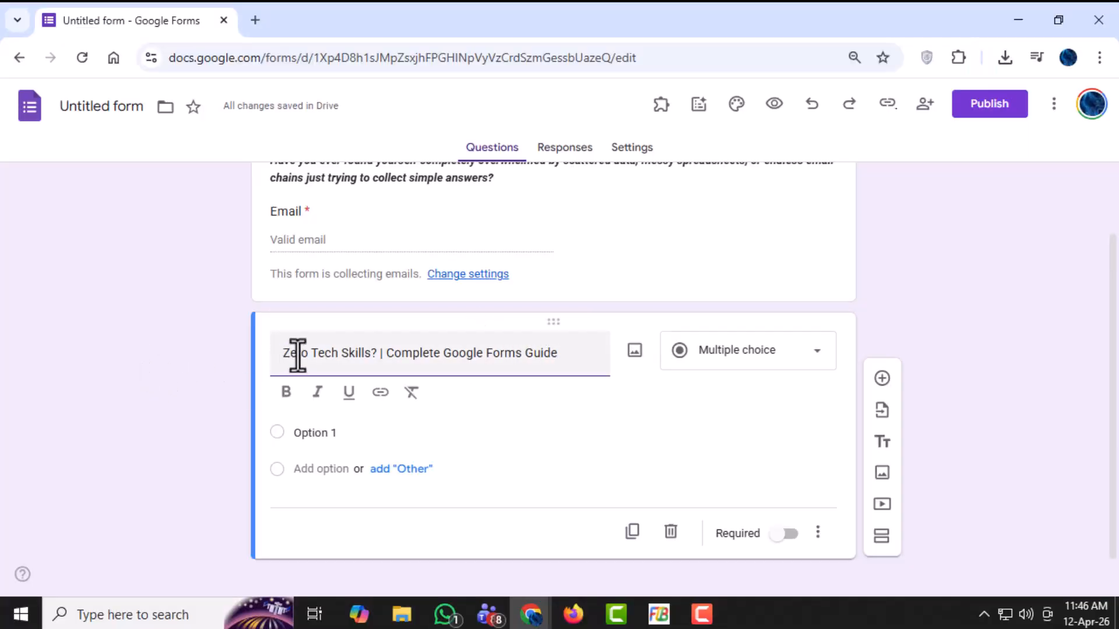
pyautogui.moveTo(284, 355); pyautogui.dragTo(576, 372)
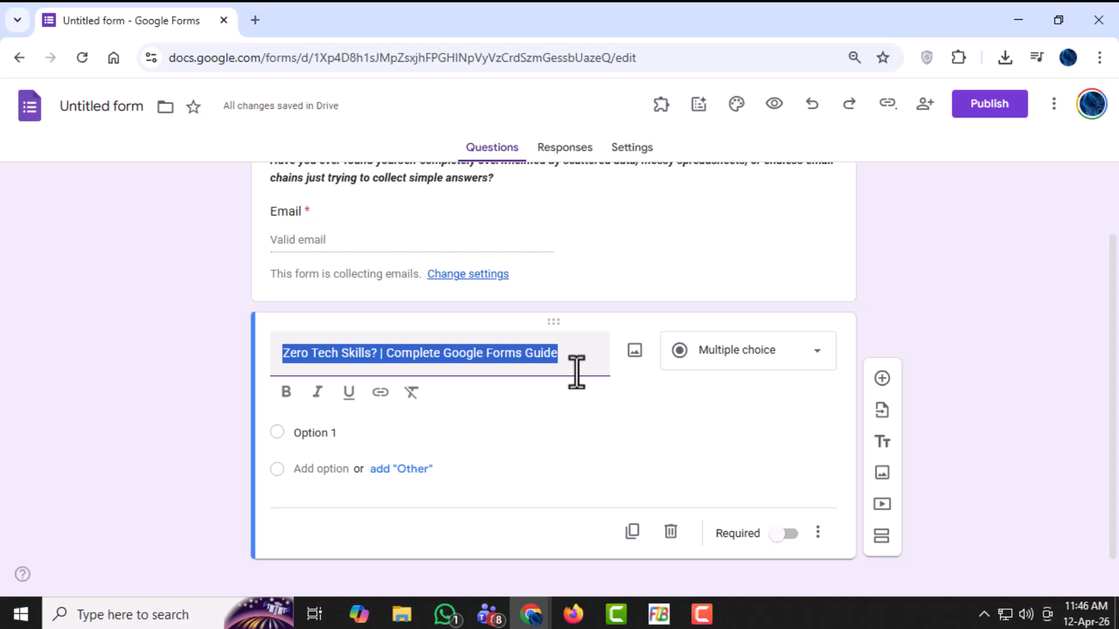
pyautogui.click(574, 356)
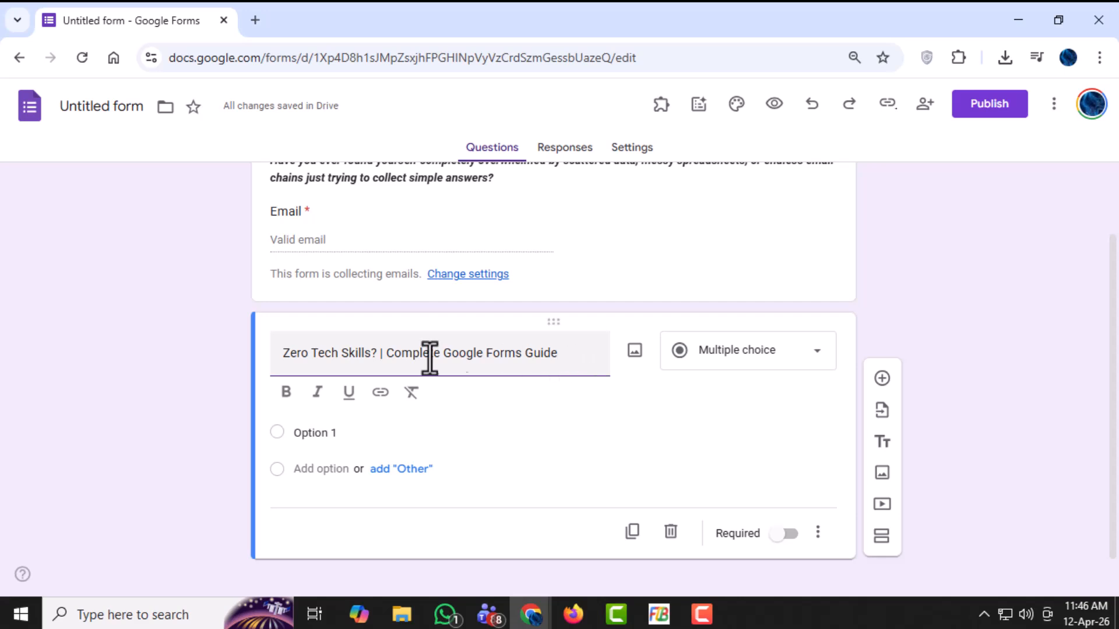
# - Make the entire question title bold
pyautogui.moveTo(572, 355); pyautogui.dragTo(192, 351)
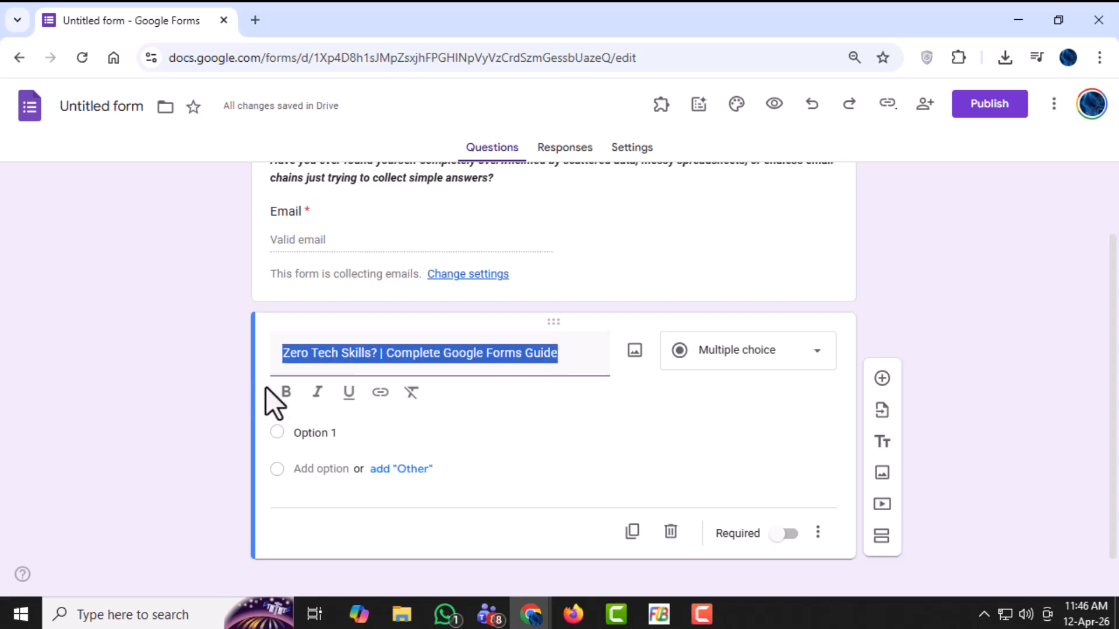
pyautogui.click(280, 391)
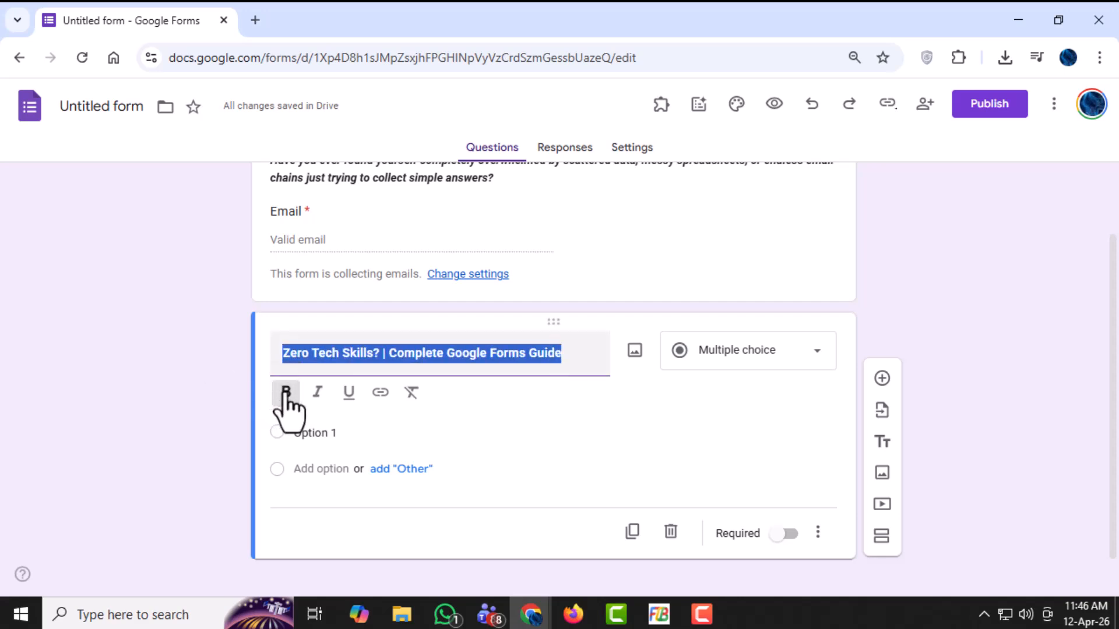
pyautogui.click(594, 358)
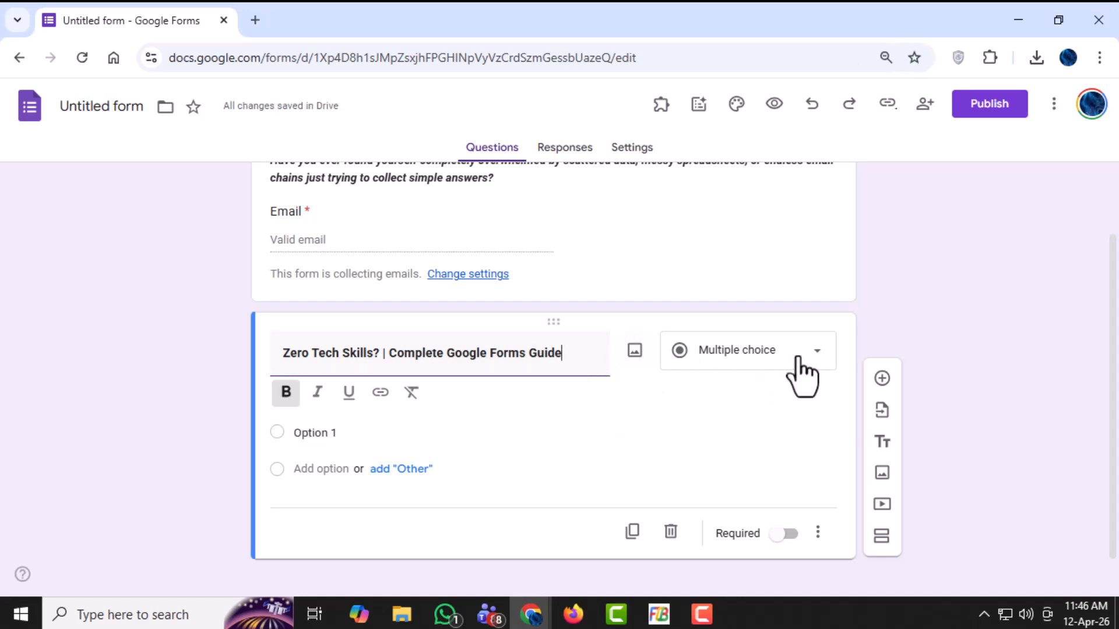
# - Keep the question as Multiple choice and insert the image file 09 from the April 2026 short folder into it
pyautogui.click(816, 364)
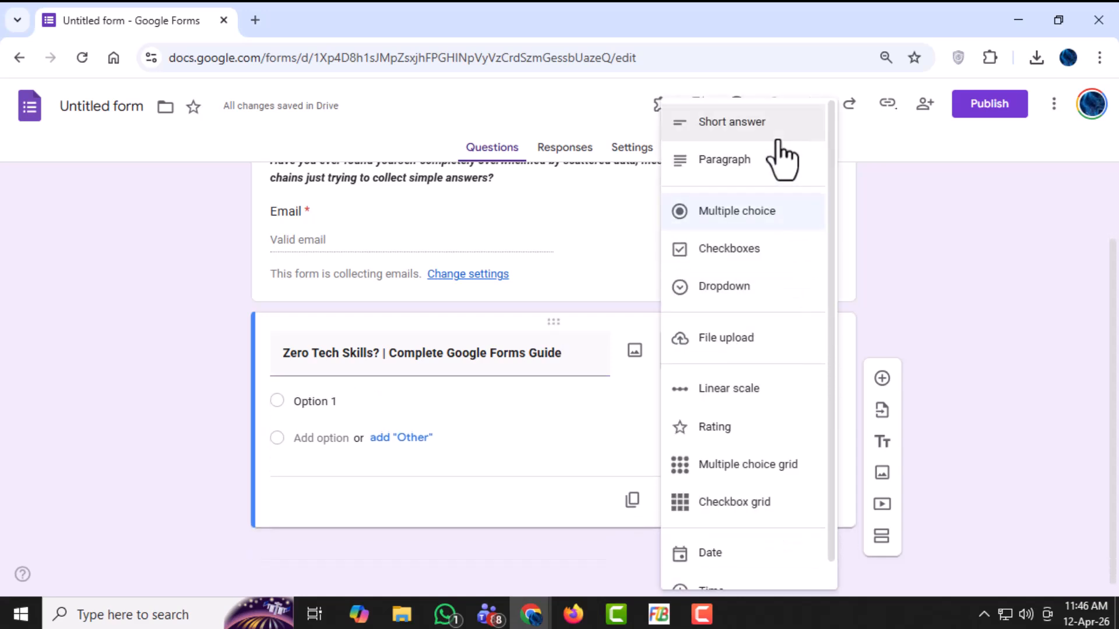
pyautogui.click(751, 213)
pyautogui.click(636, 351)
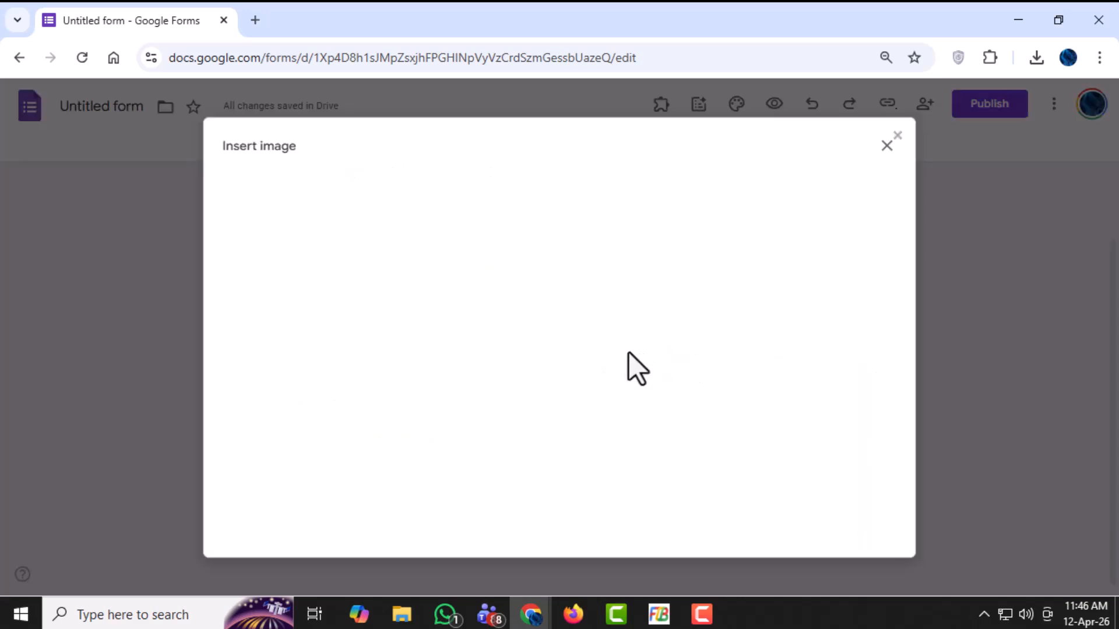
pyautogui.click(538, 421)
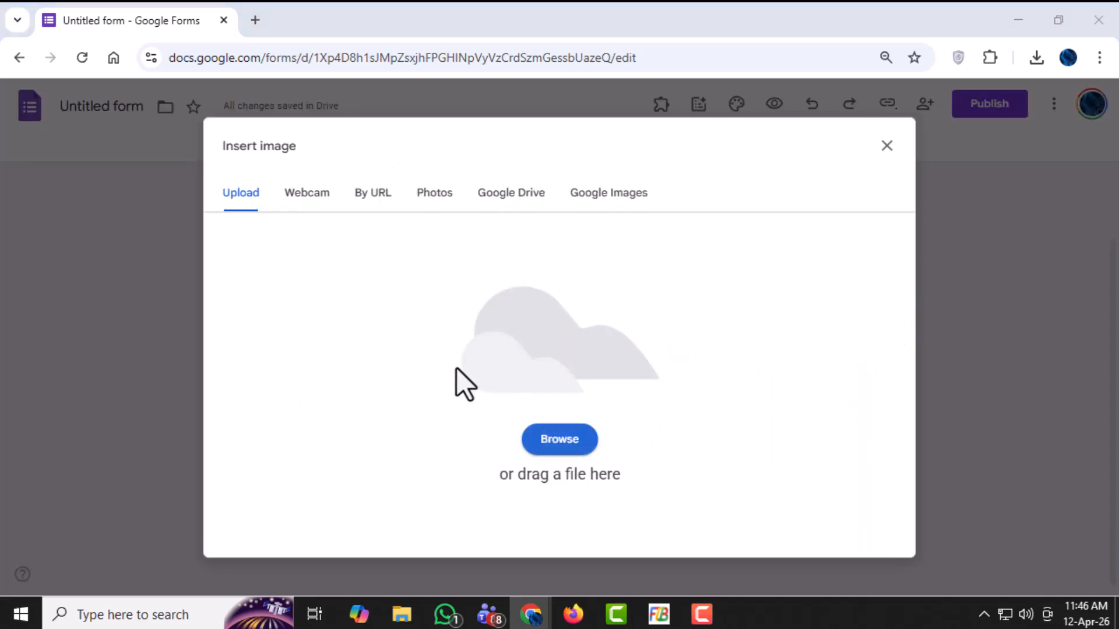
pyautogui.click(249, 156)
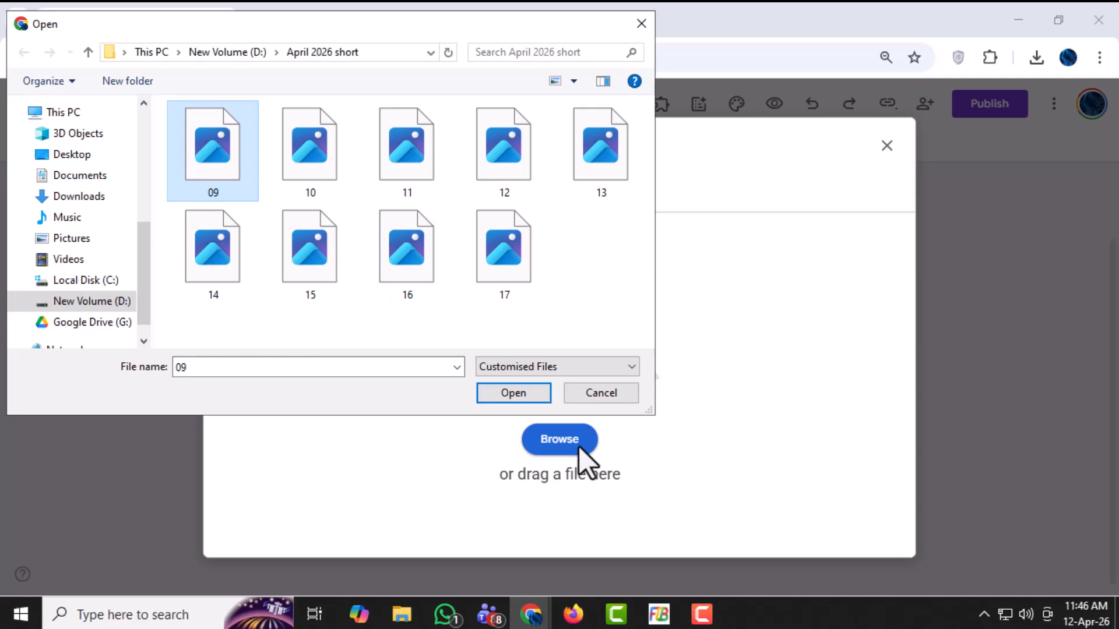
pyautogui.click(523, 397)
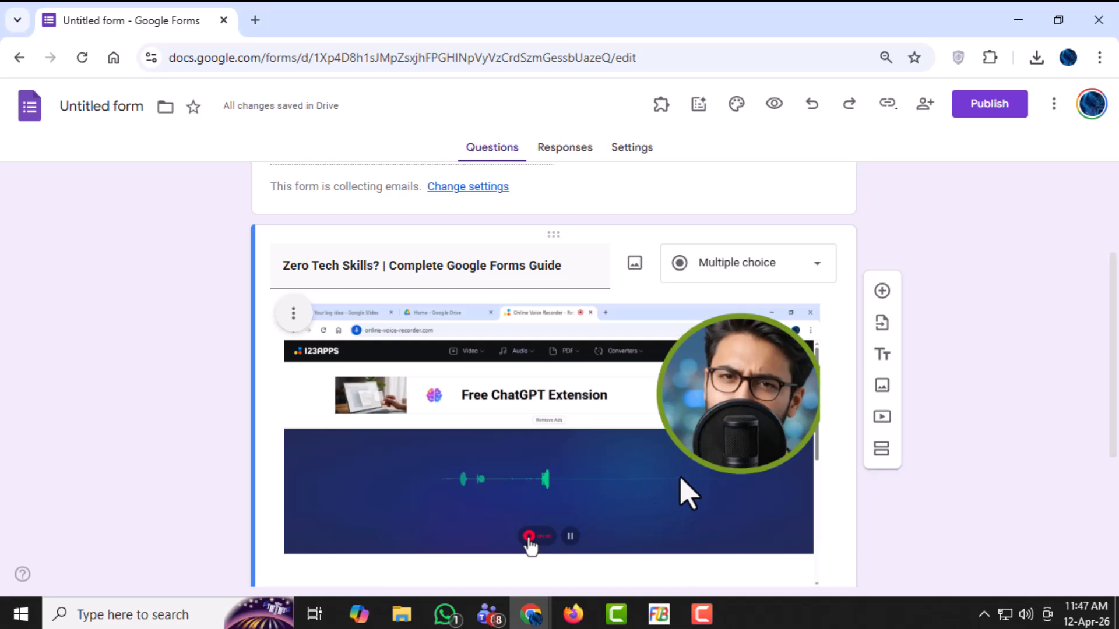
# - Try the Checkboxes type on the image question and return it to Multiple choice
pyautogui.scroll(-1, 781, 443)
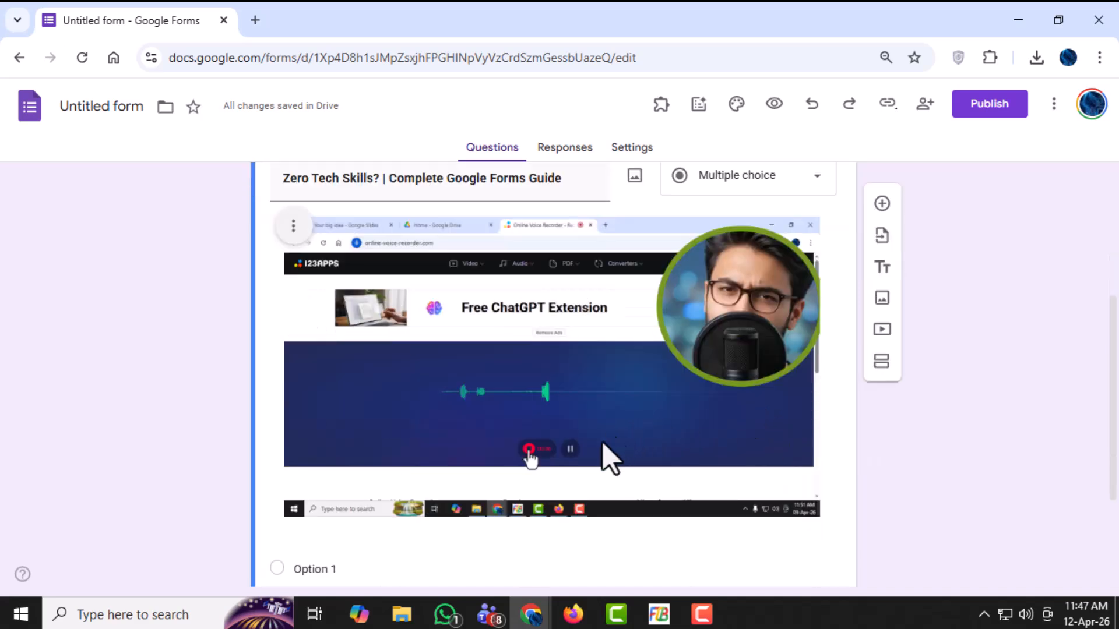
pyautogui.scroll(-3, 624, 462)
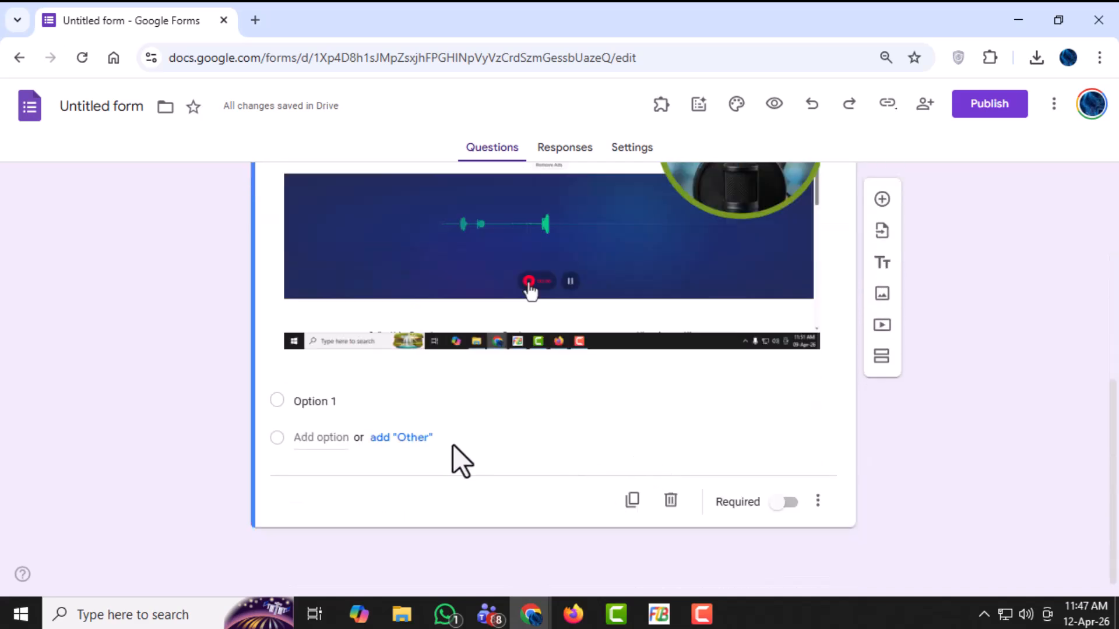
pyautogui.scroll(1, 749, 432)
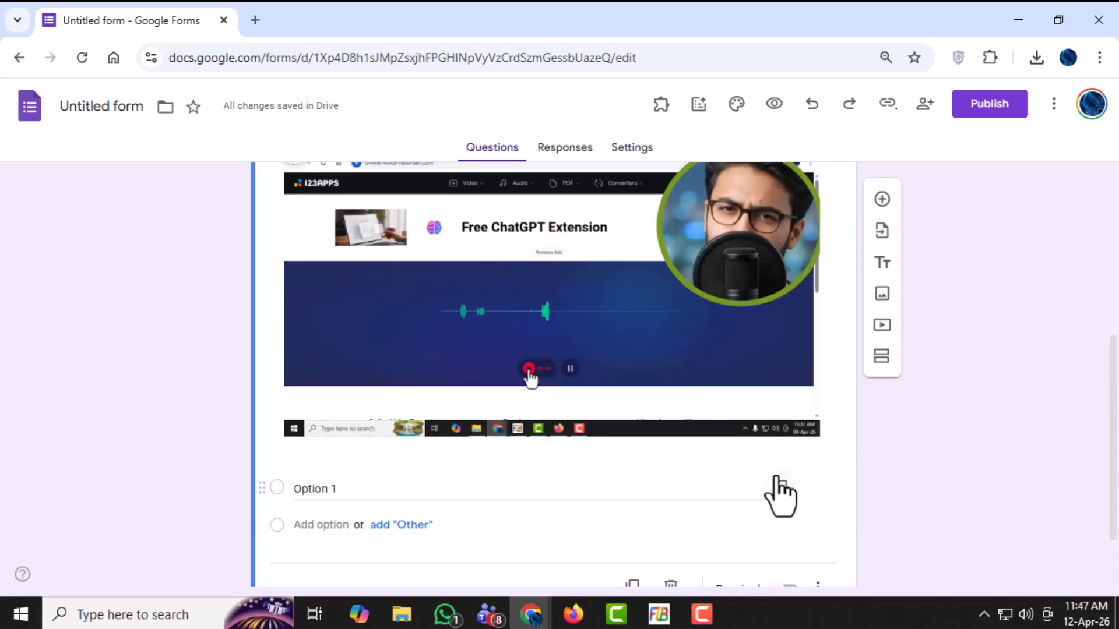
pyautogui.scroll(-1, 777, 534)
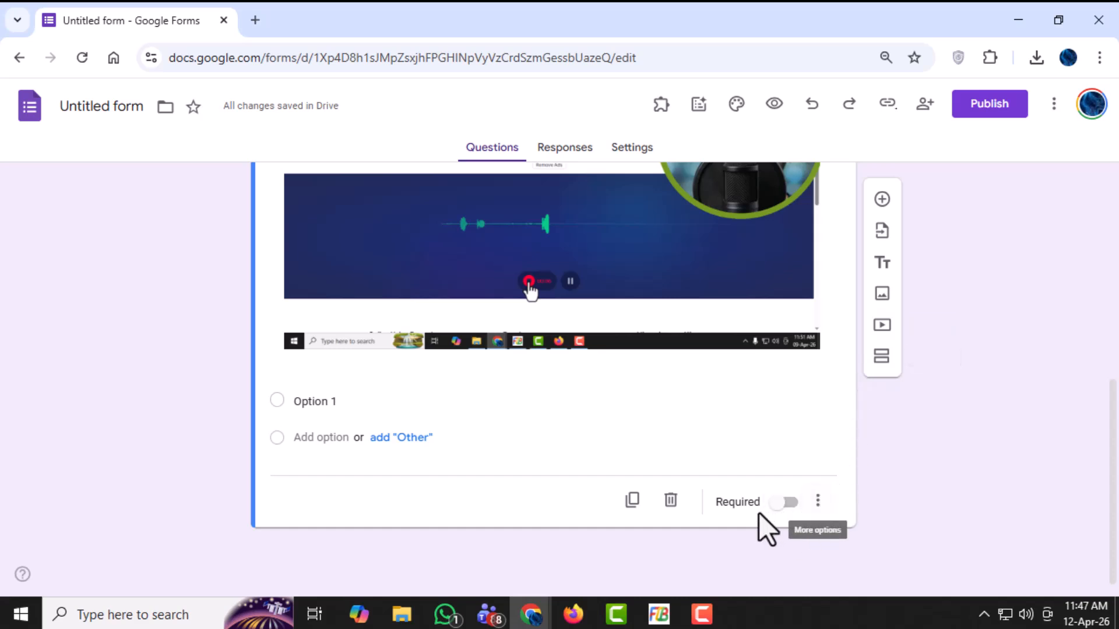
pyautogui.scroll(4, 816, 469)
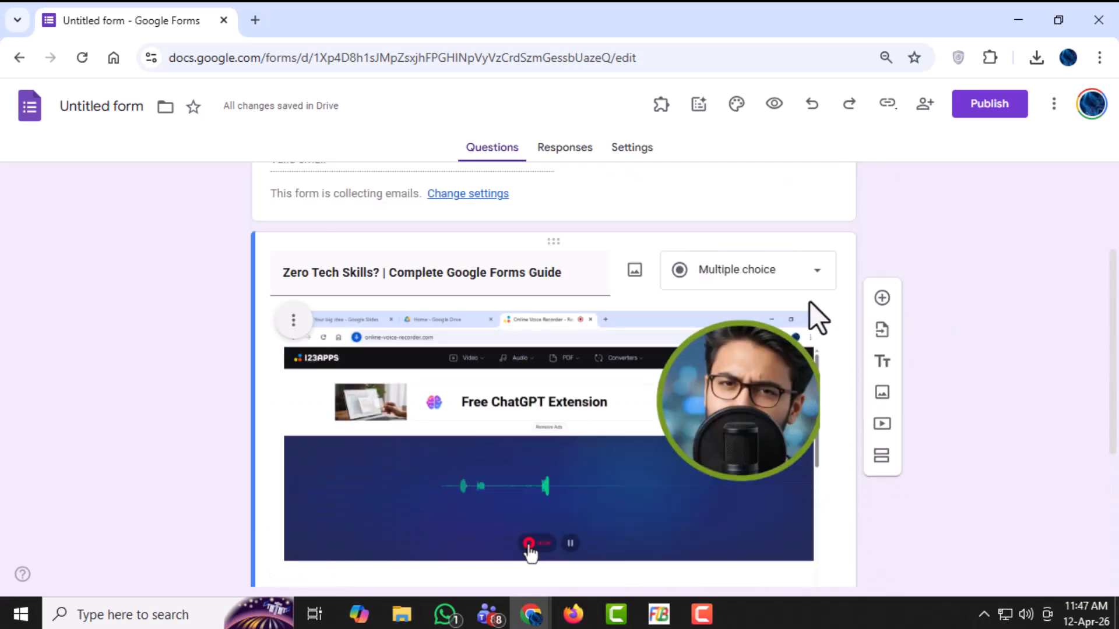
pyautogui.click(818, 271)
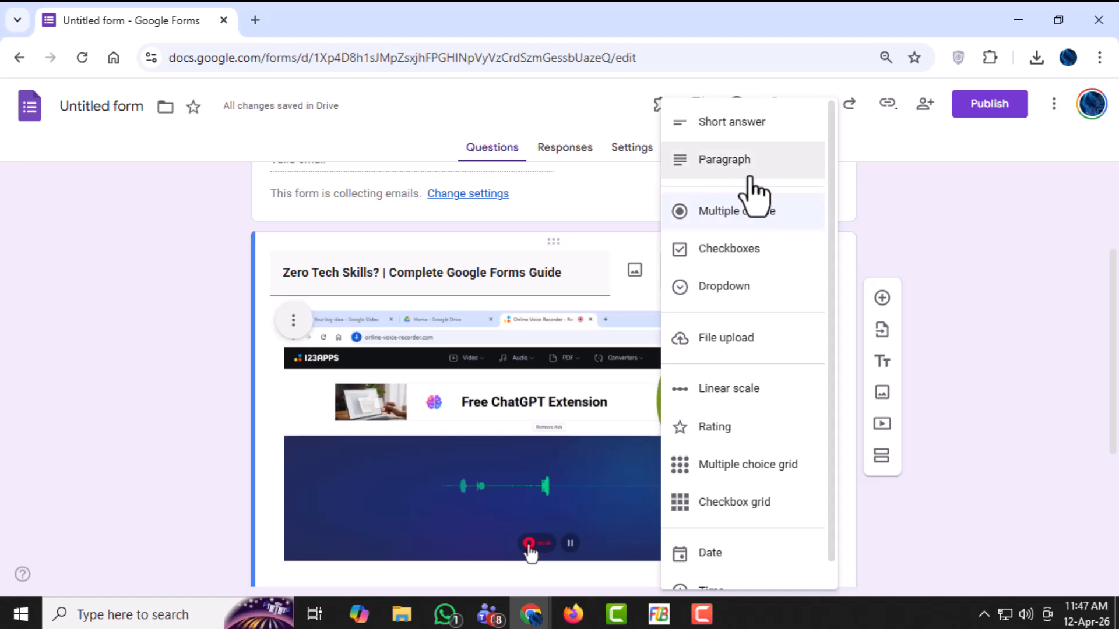
pyautogui.click(746, 251)
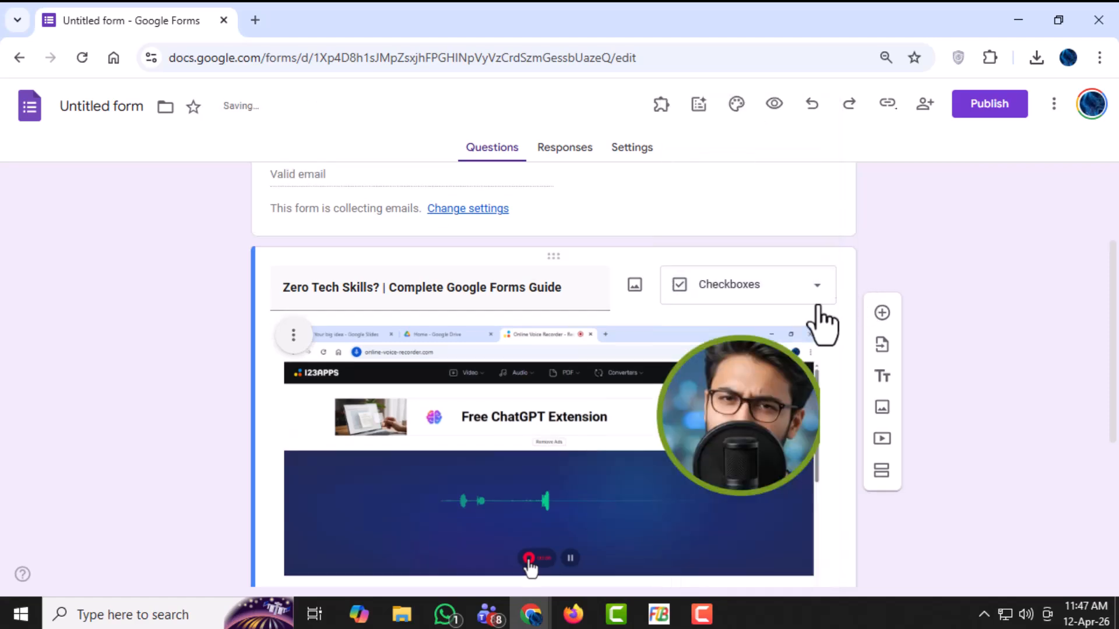
pyautogui.scroll(-5, 624, 425)
pyautogui.scroll(5, 655, 449)
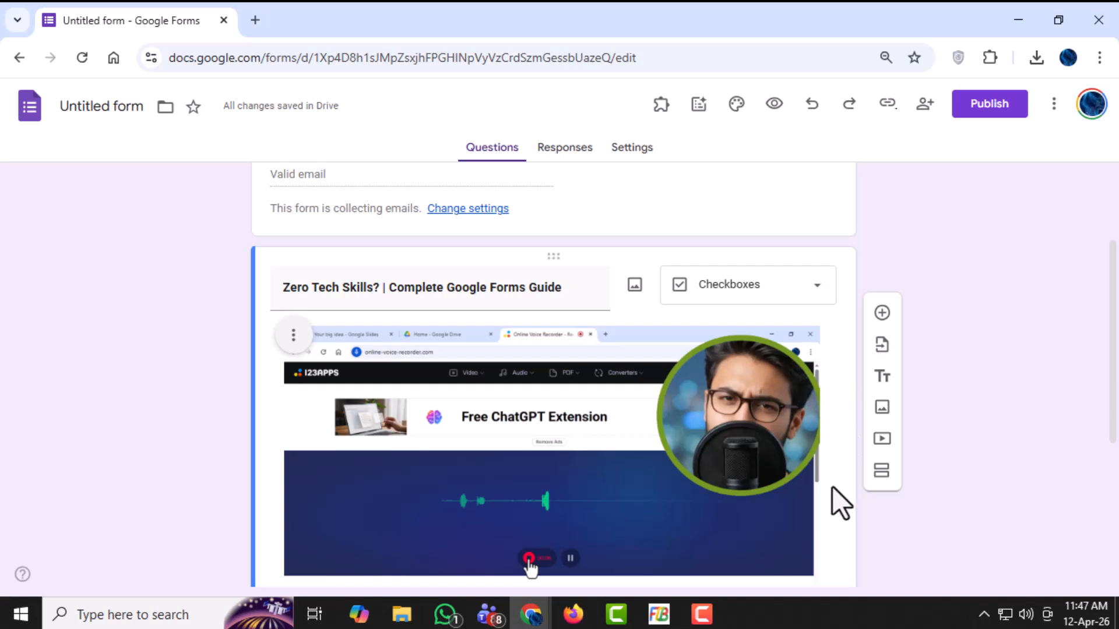
pyautogui.click(810, 288)
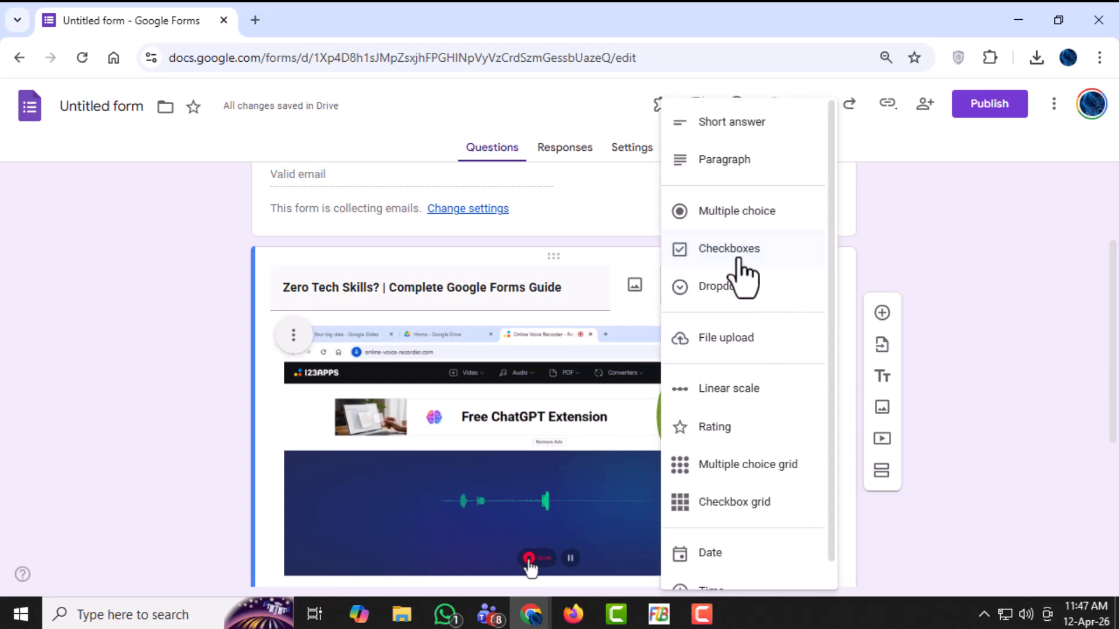
pyautogui.click(761, 215)
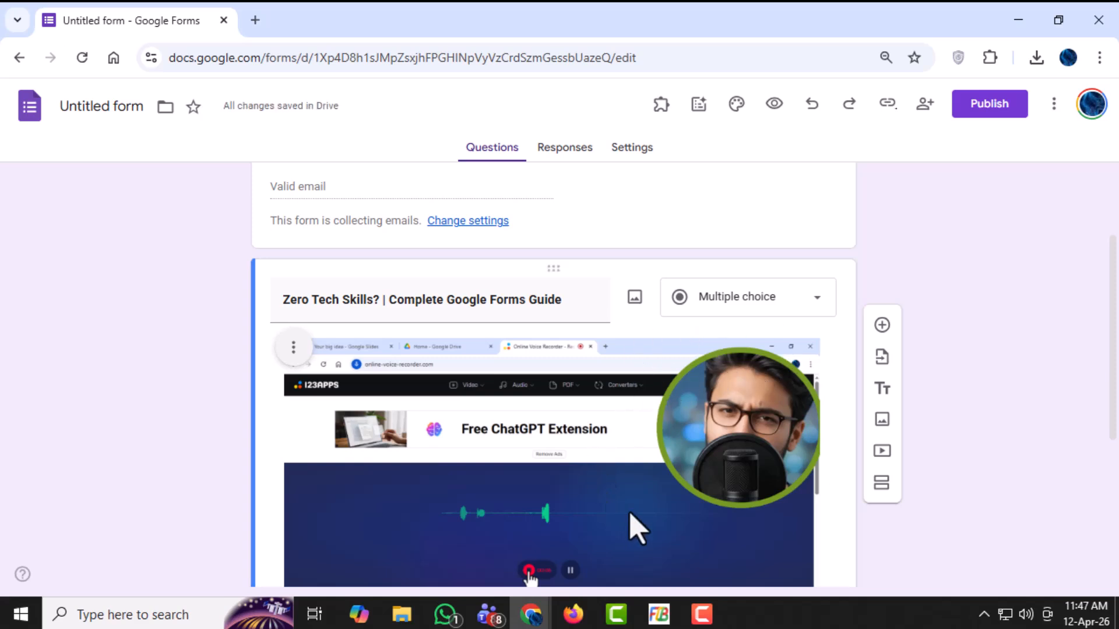
# - Make the multiple-choice question with the long paragraph of text required
pyautogui.scroll(-2, 769, 535)
pyautogui.scroll(-3, 775, 552)
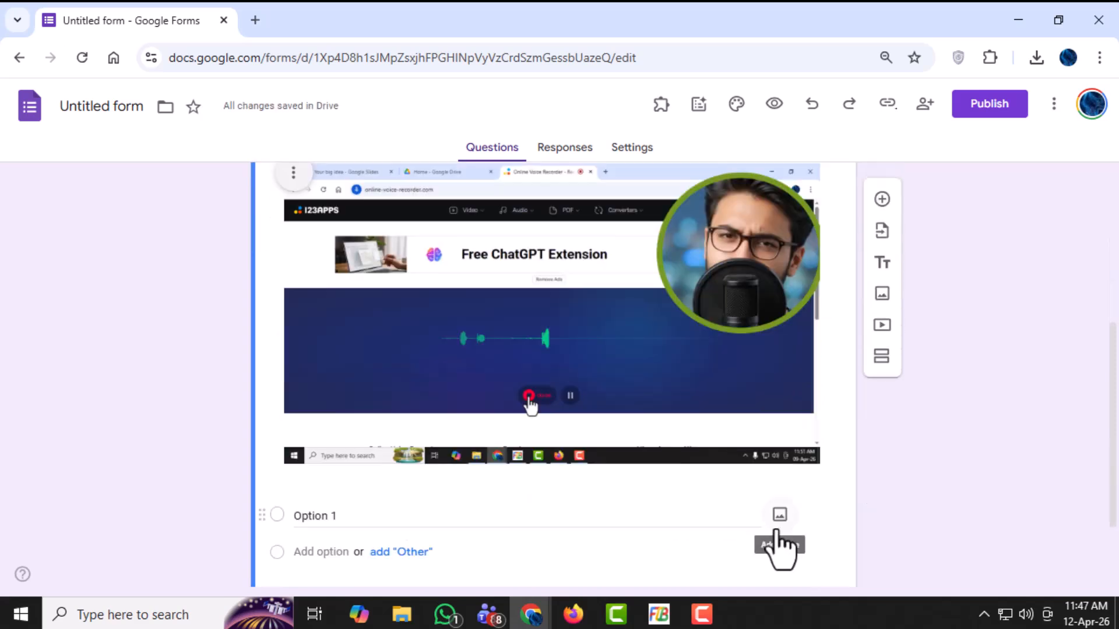
pyautogui.scroll(-2, 722, 545)
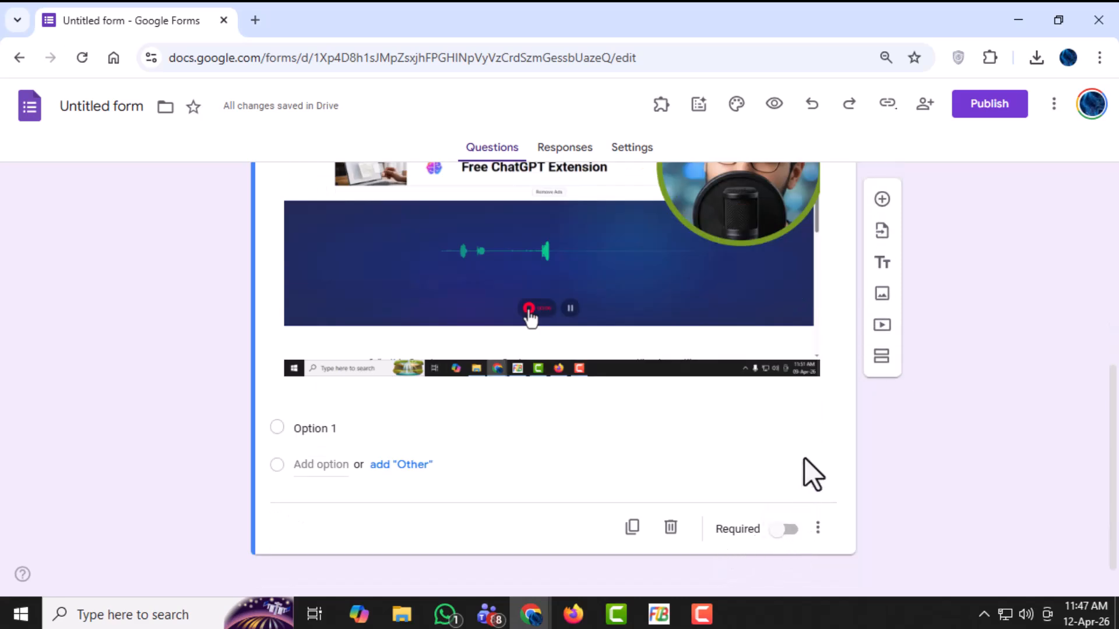
pyautogui.scroll(3, 805, 452)
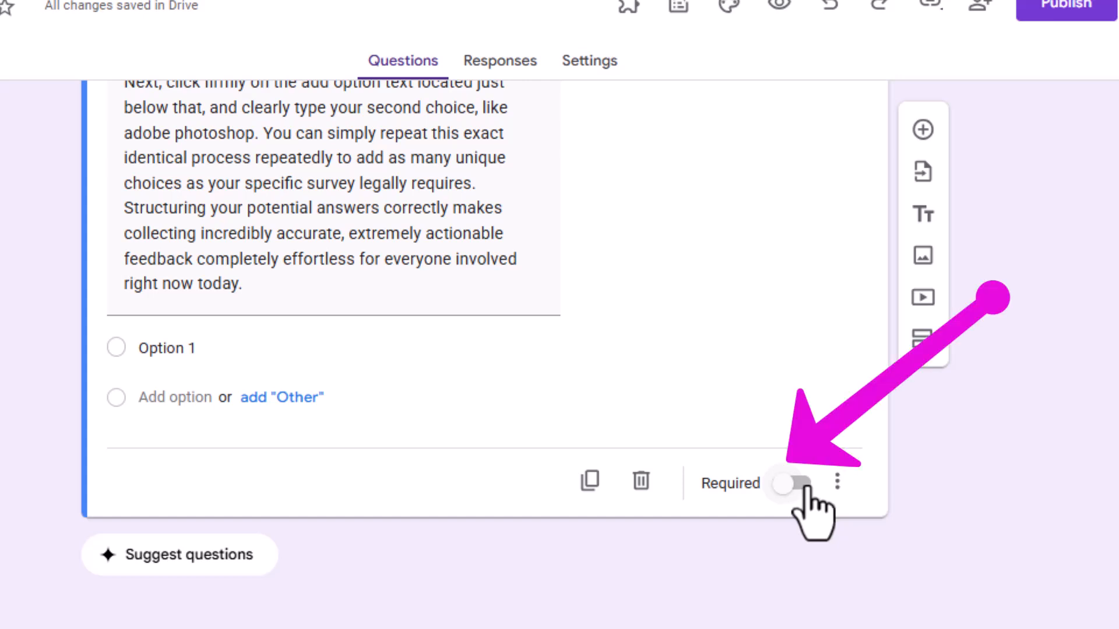
pyautogui.click(804, 487)
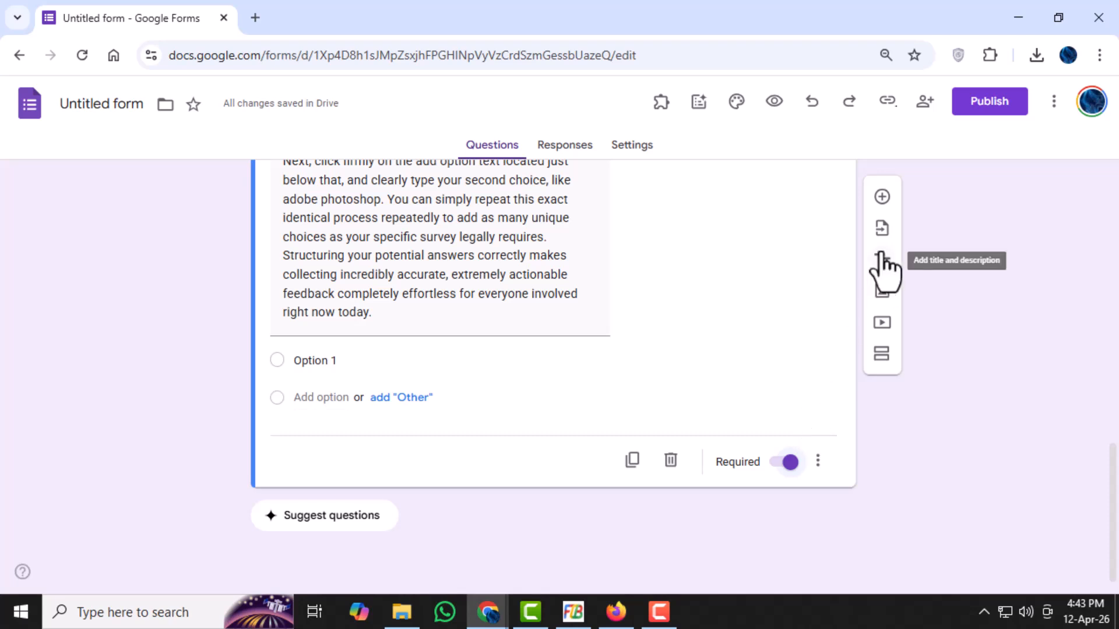
# - Add a new question titled "Complete Google Forms Guide" and underline its whole title
pyautogui.click(883, 197)
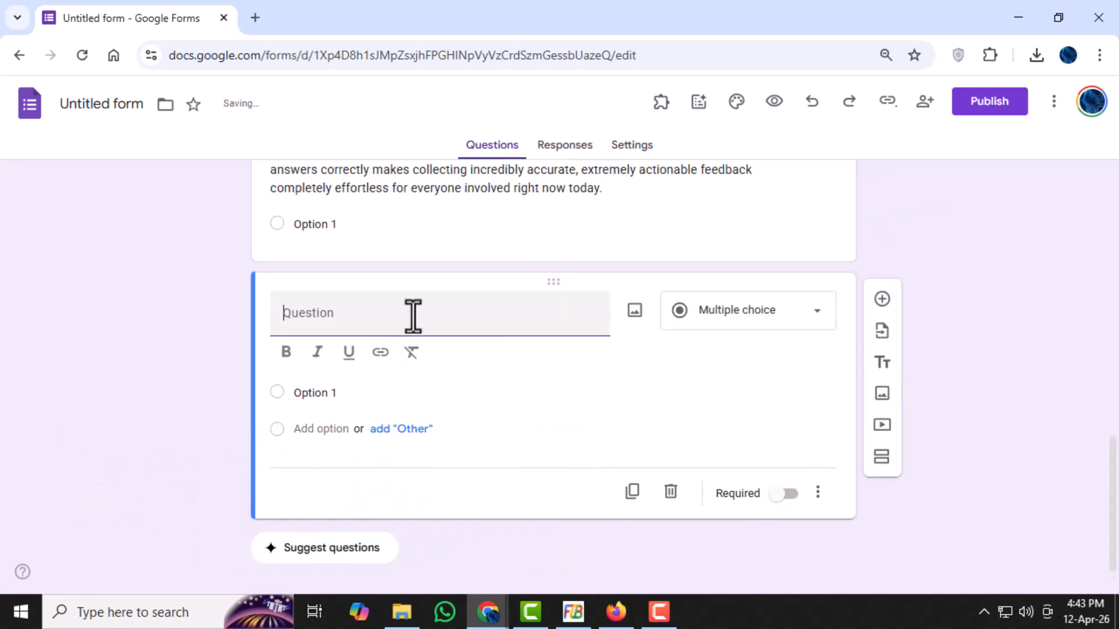
pyautogui.write('Complete Google Forms Guide')
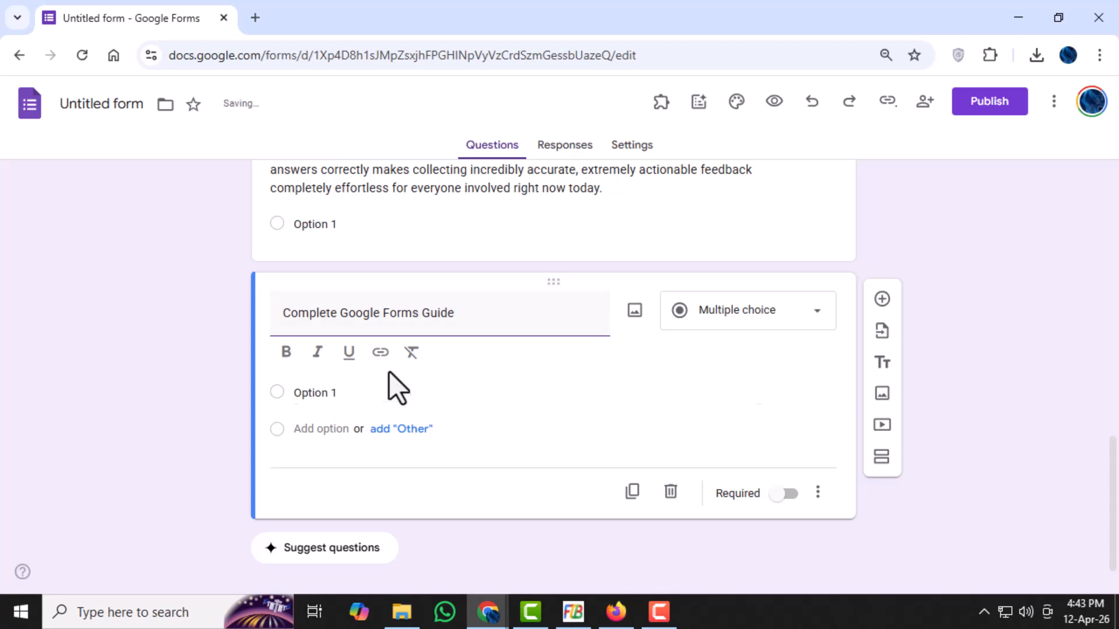
pyautogui.tripleClick(429, 307)
pyautogui.click(349, 352)
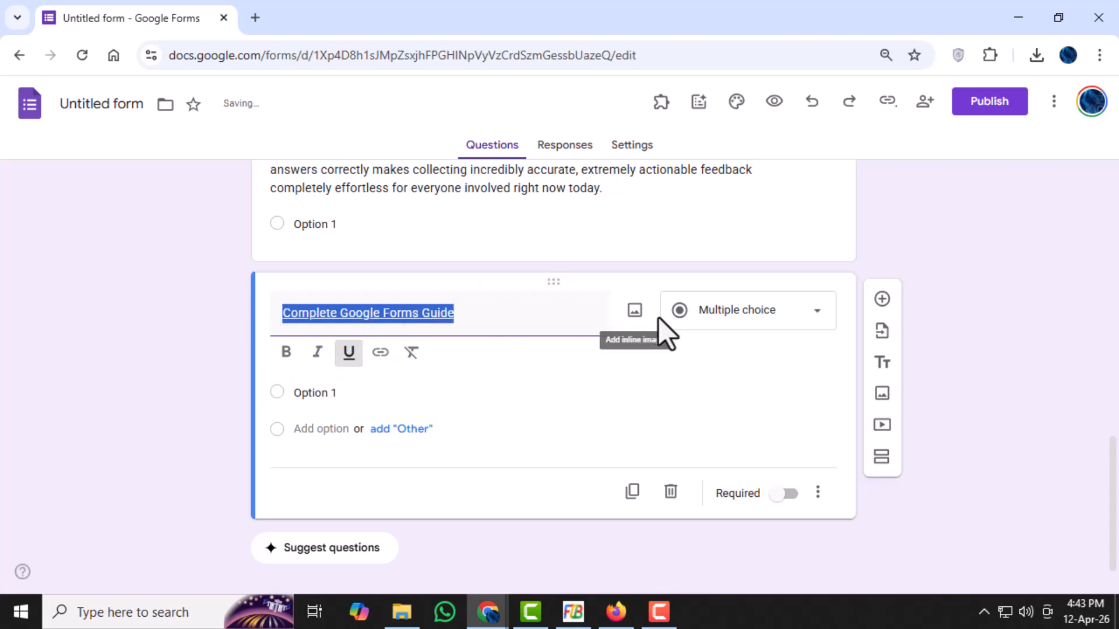
pyautogui.click(530, 313)
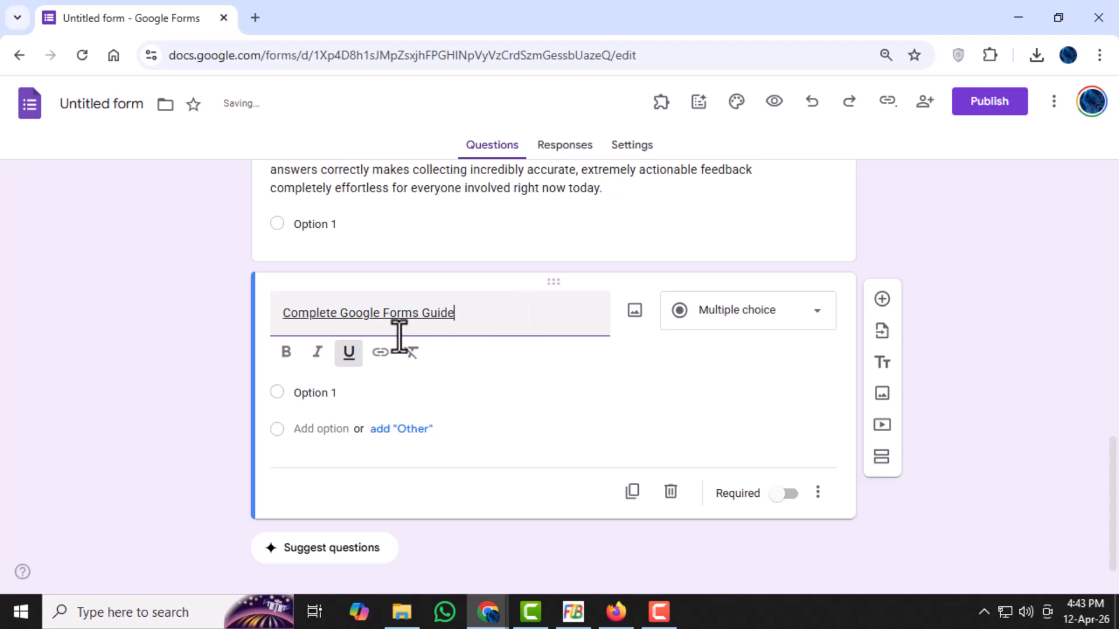
# - Set the answer type of the "Complete Google Forms Guide" question to Paragraph
pyautogui.click(817, 325)
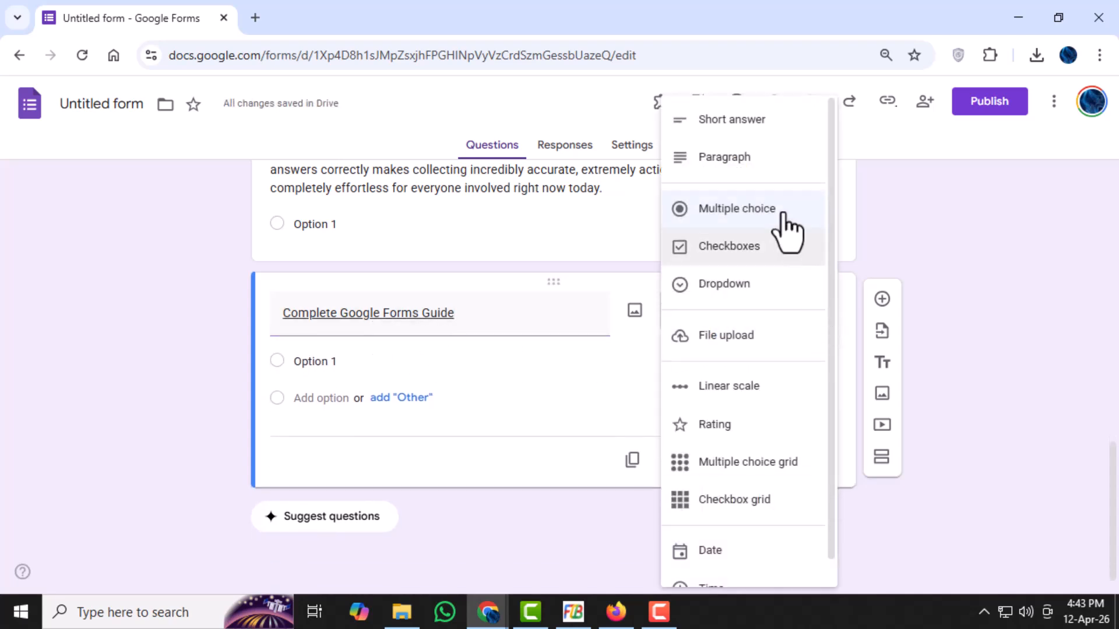
pyautogui.click(752, 169)
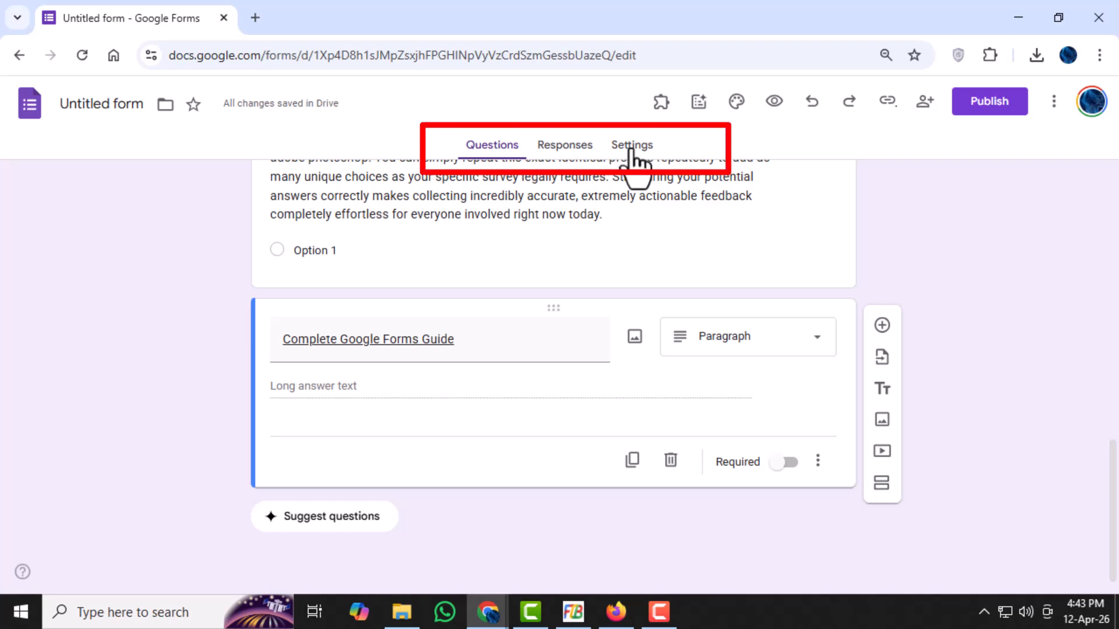
# - Look at the form's responses and turn the form into a quiz in its settings
pyautogui.click(564, 151)
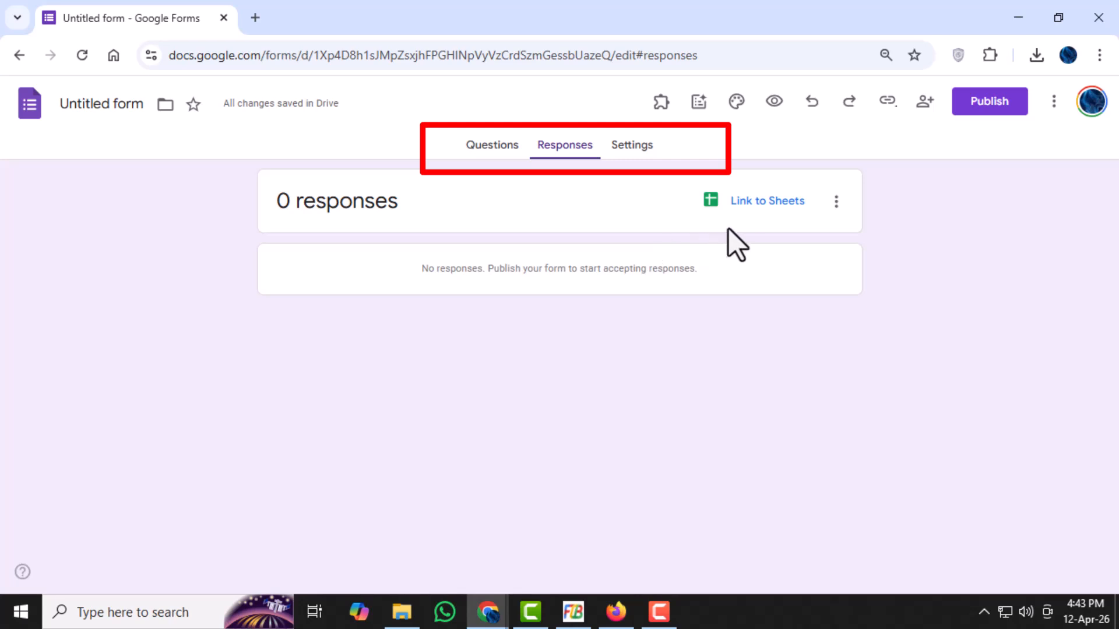
pyautogui.click(639, 147)
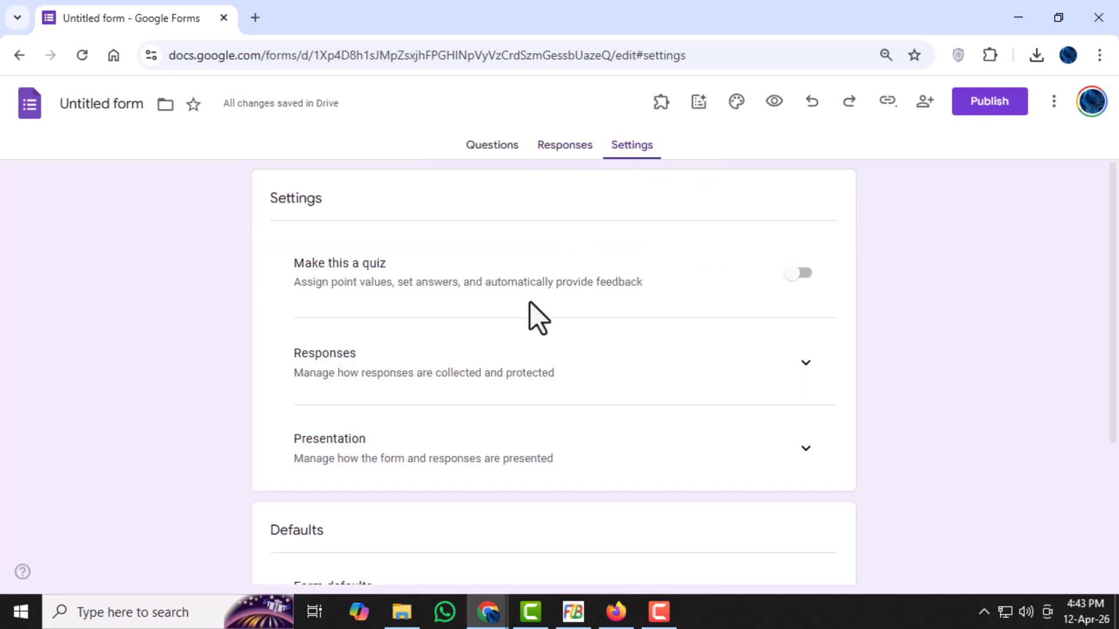
pyautogui.scroll(-3, 517, 430)
pyautogui.scroll(3, 514, 434)
pyautogui.click(799, 275)
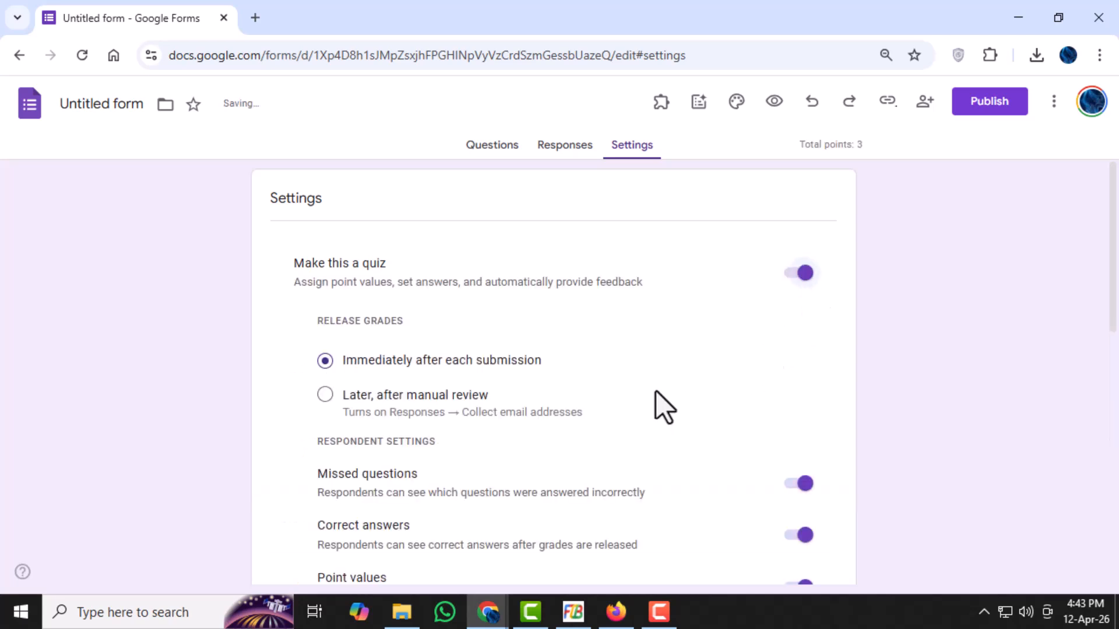
# - Enable the progress bar in the form's presentation settings
pyautogui.click(491, 148)
pyautogui.click(563, 147)
pyautogui.click(628, 150)
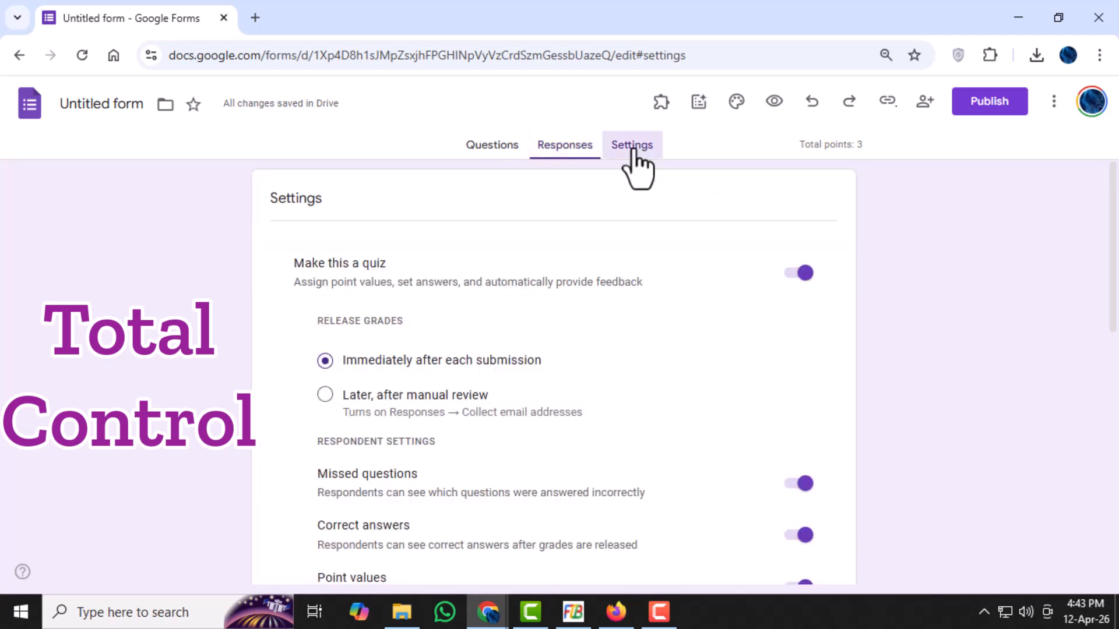
pyautogui.scroll(-7, 546, 384)
pyautogui.scroll(-3, 552, 402)
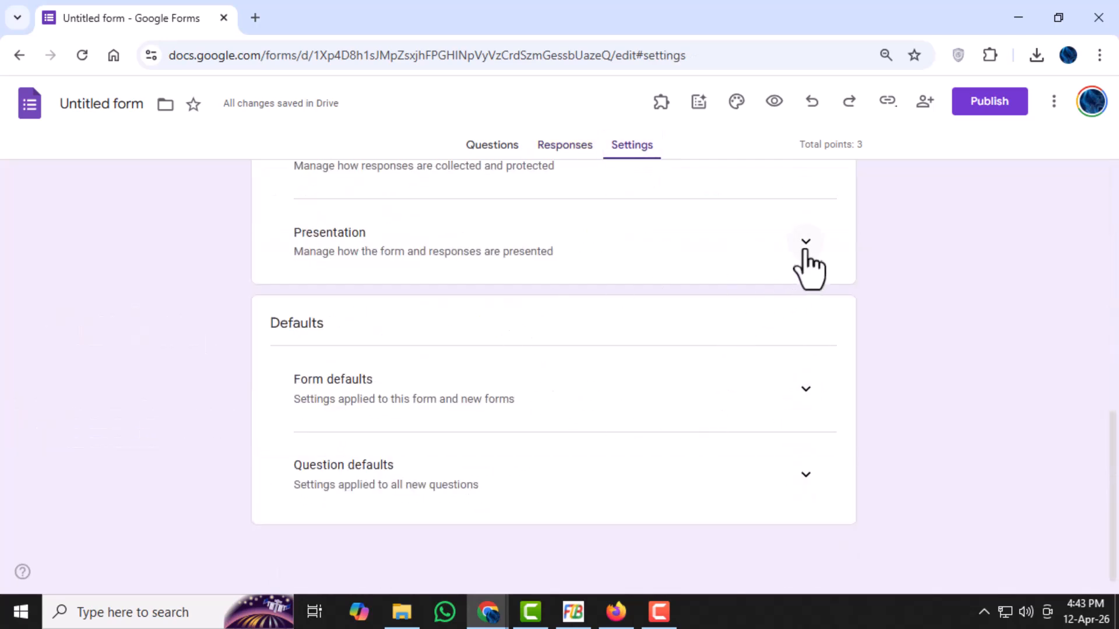
pyautogui.click(805, 241)
pyautogui.click(799, 323)
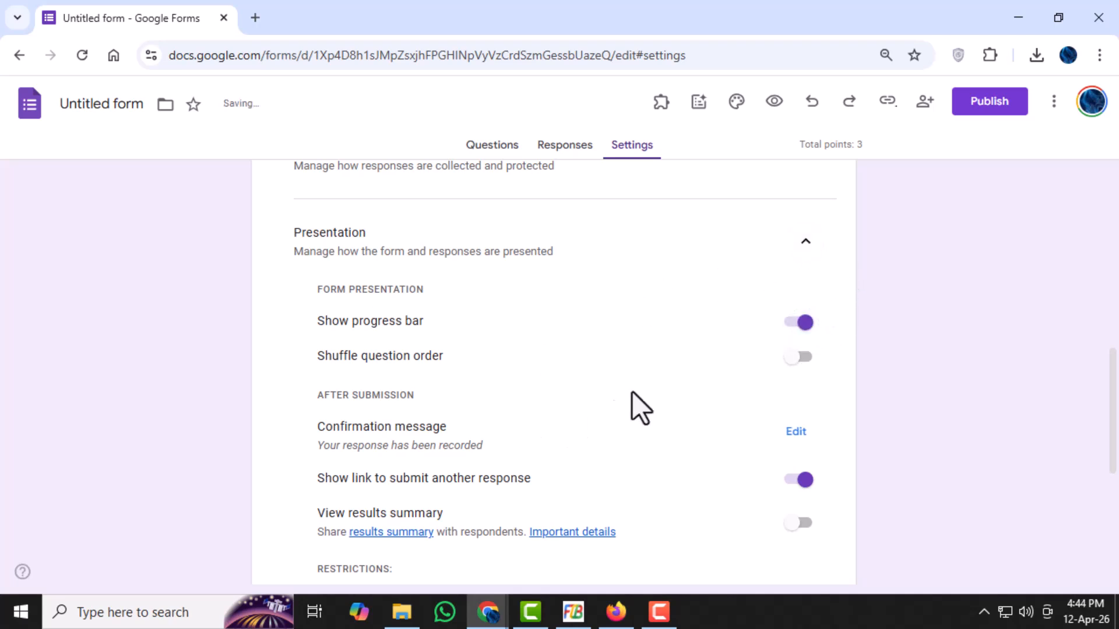
# - Check who can respond in the form's publishing options and dismiss them without publishing
pyautogui.scroll(9, 666, 285)
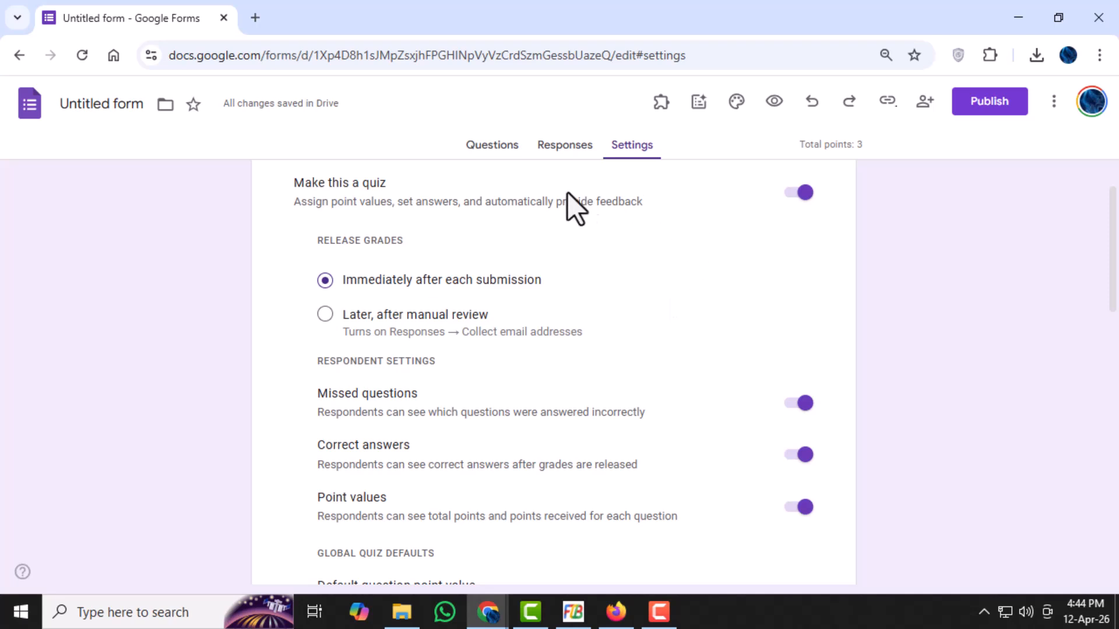
pyautogui.click(994, 114)
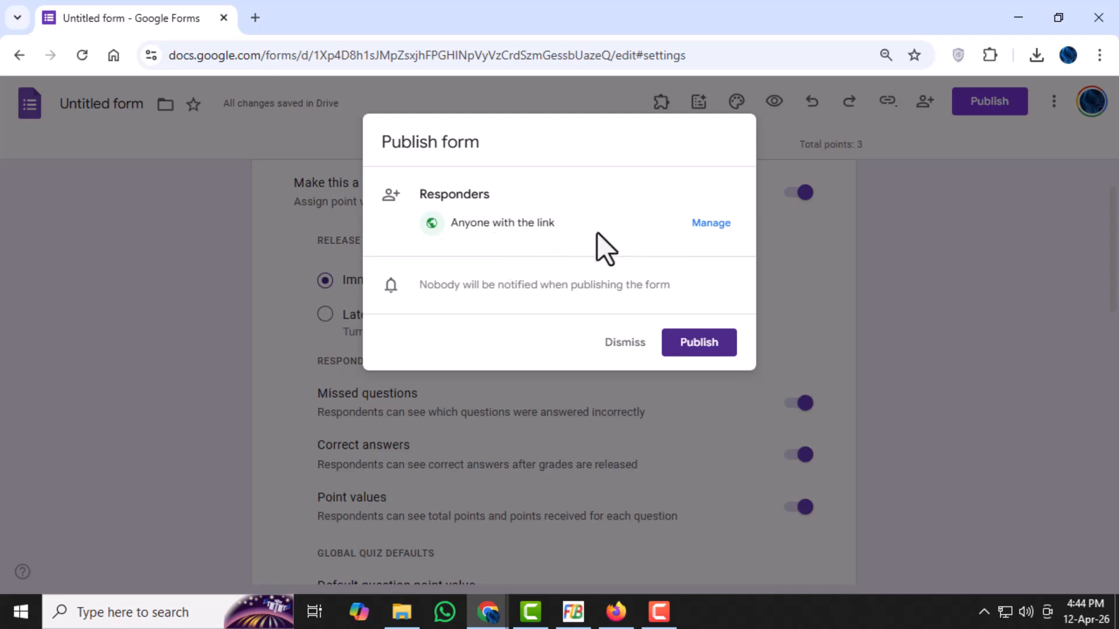
pyautogui.moveTo(554, 223); pyautogui.dragTo(430, 243)
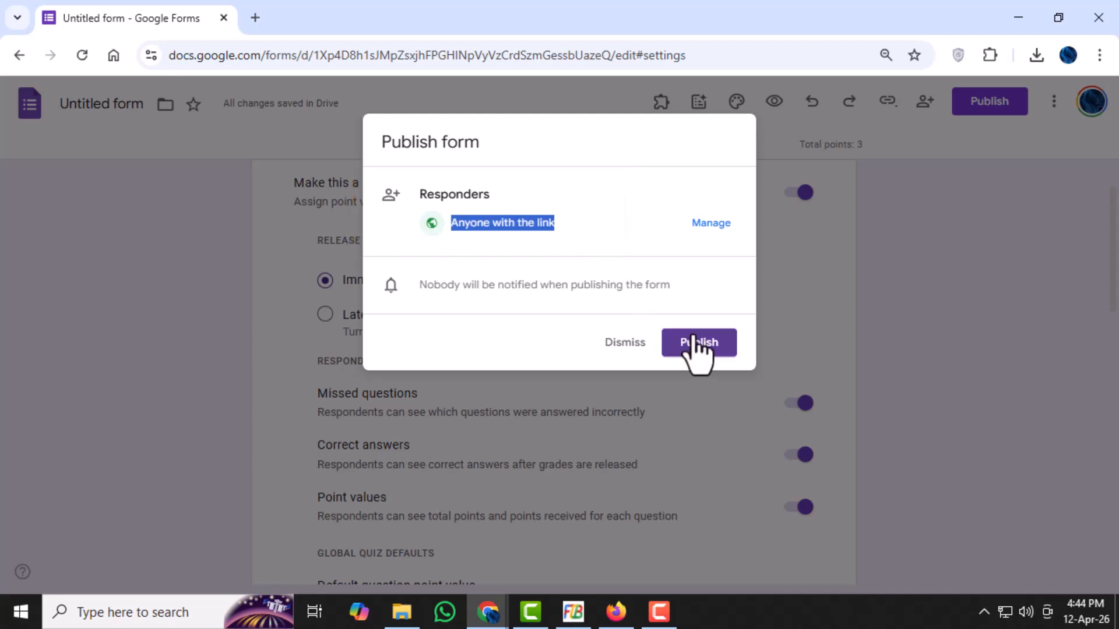
pyautogui.click(624, 344)
# - Publish the form for anyone with the link and copy its responder link as a shortened URL
pyautogui.click(988, 104)
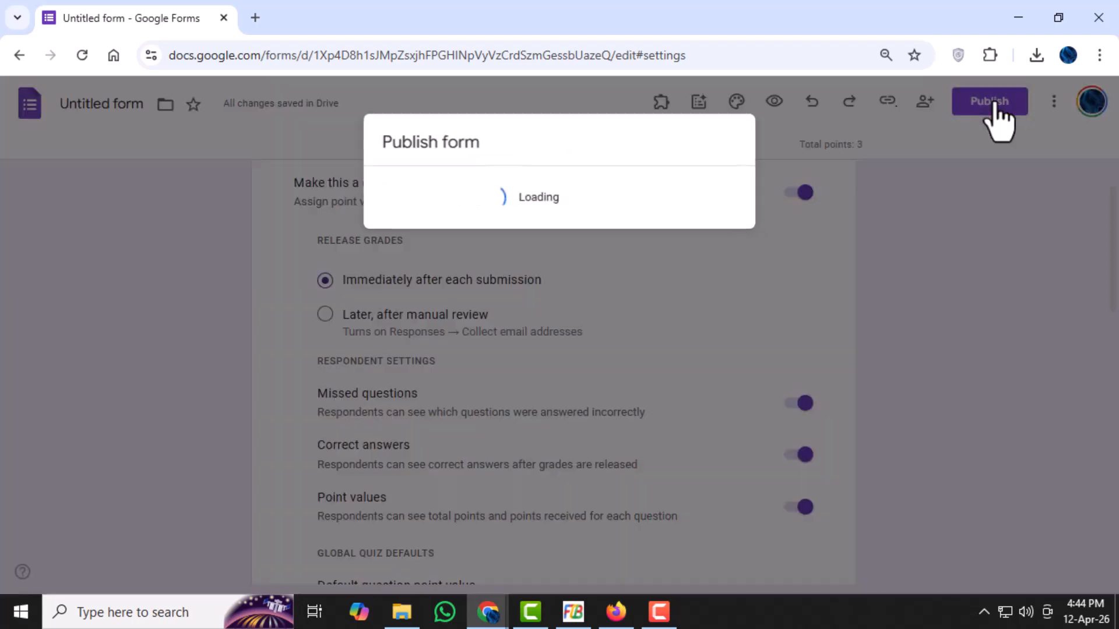
pyautogui.click(710, 351)
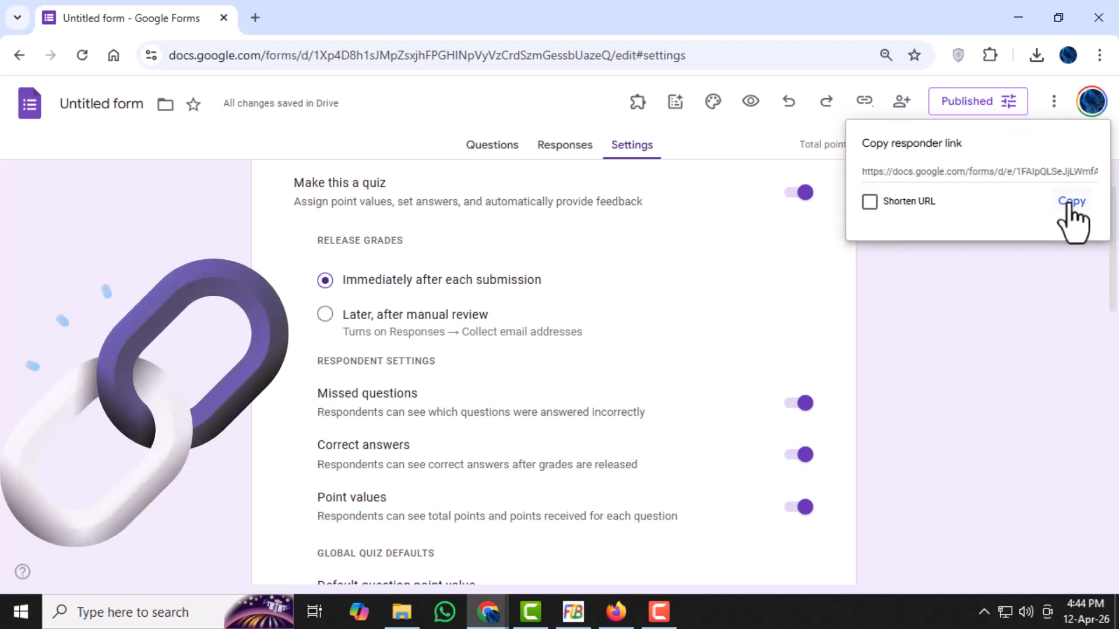
pyautogui.click(870, 201)
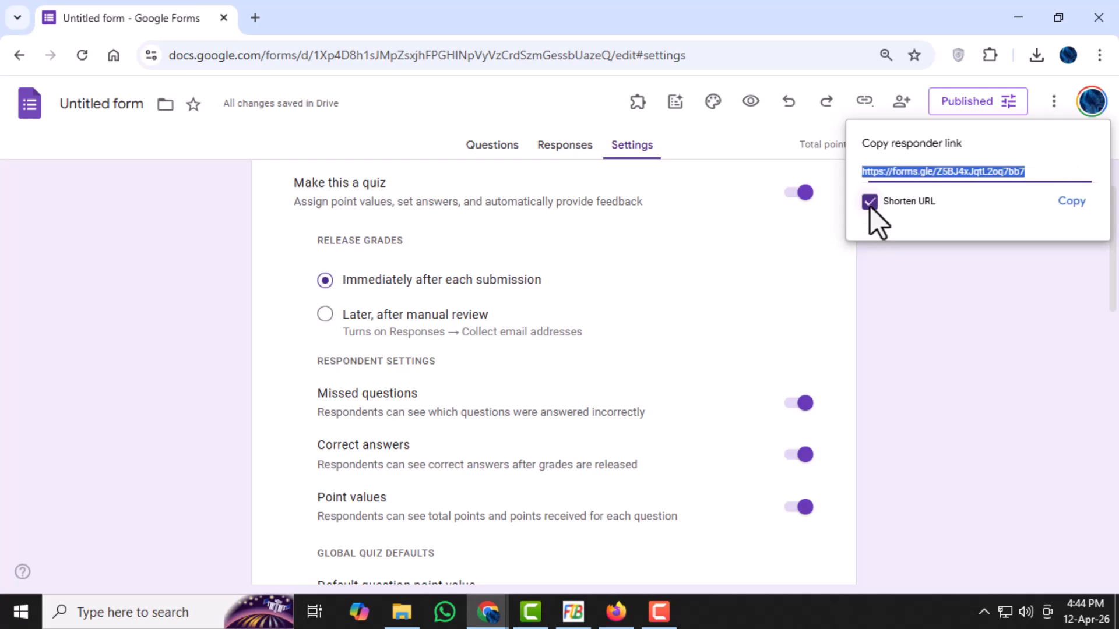
pyautogui.click(1071, 201)
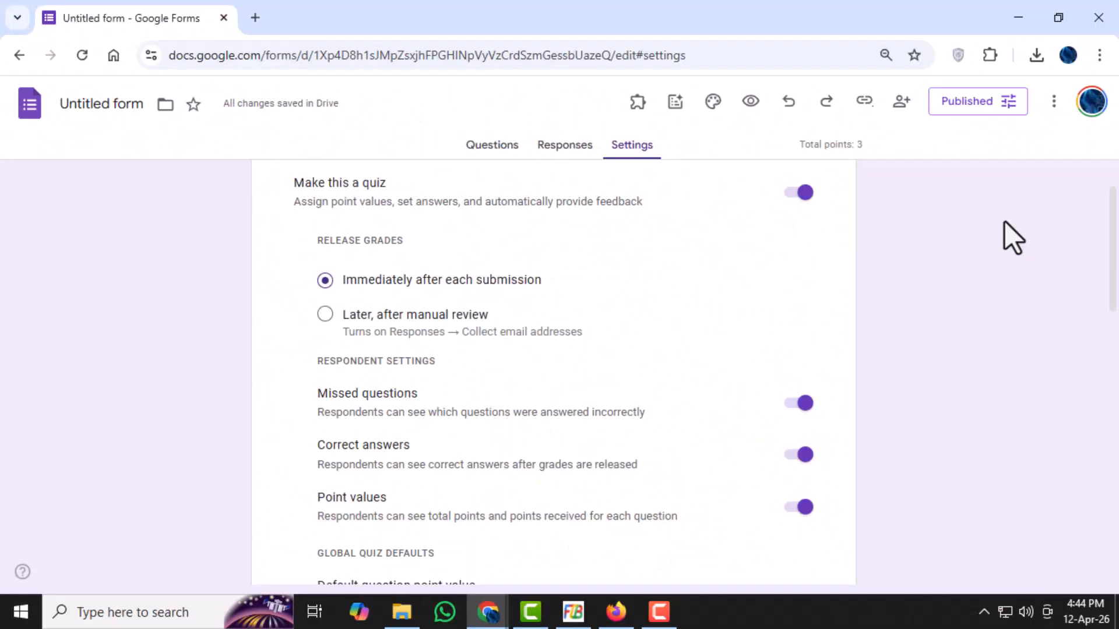
# - Review the published form's quiz settings, then its header and first question
pyautogui.scroll(-3, 633, 341)
pyautogui.scroll(5, 693, 373)
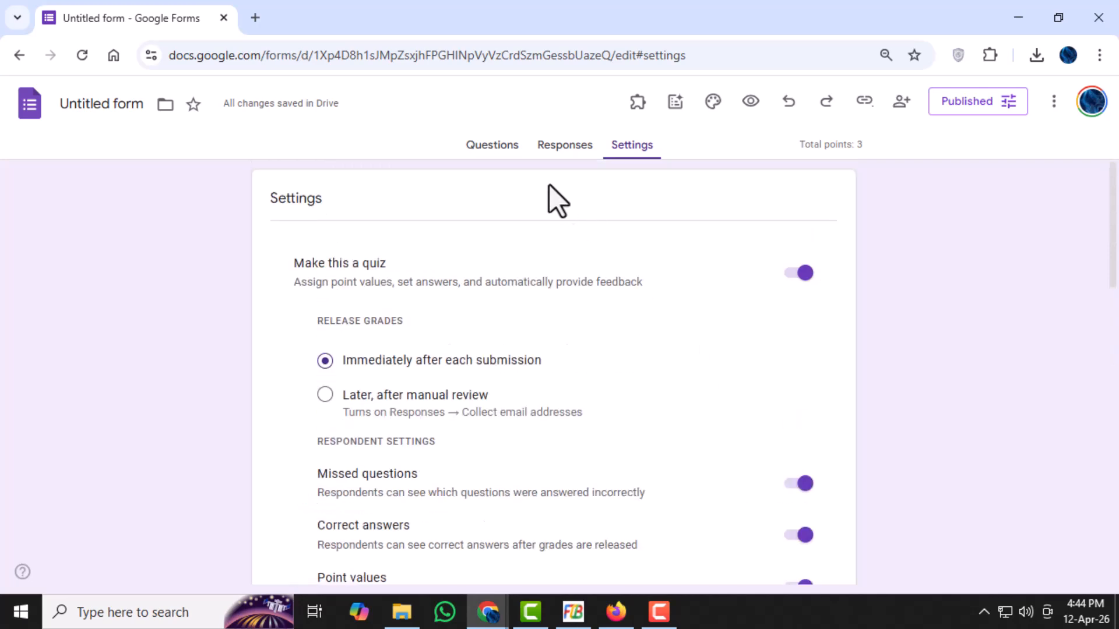
pyautogui.click(490, 147)
pyautogui.scroll(-3, 659, 354)
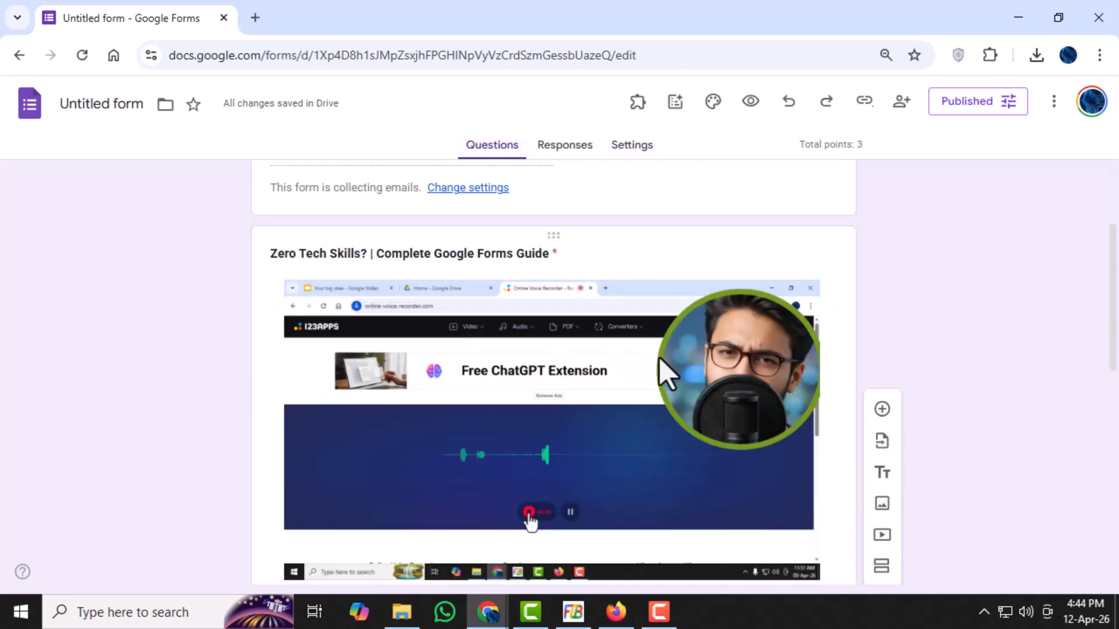
pyautogui.scroll(3, 659, 357)
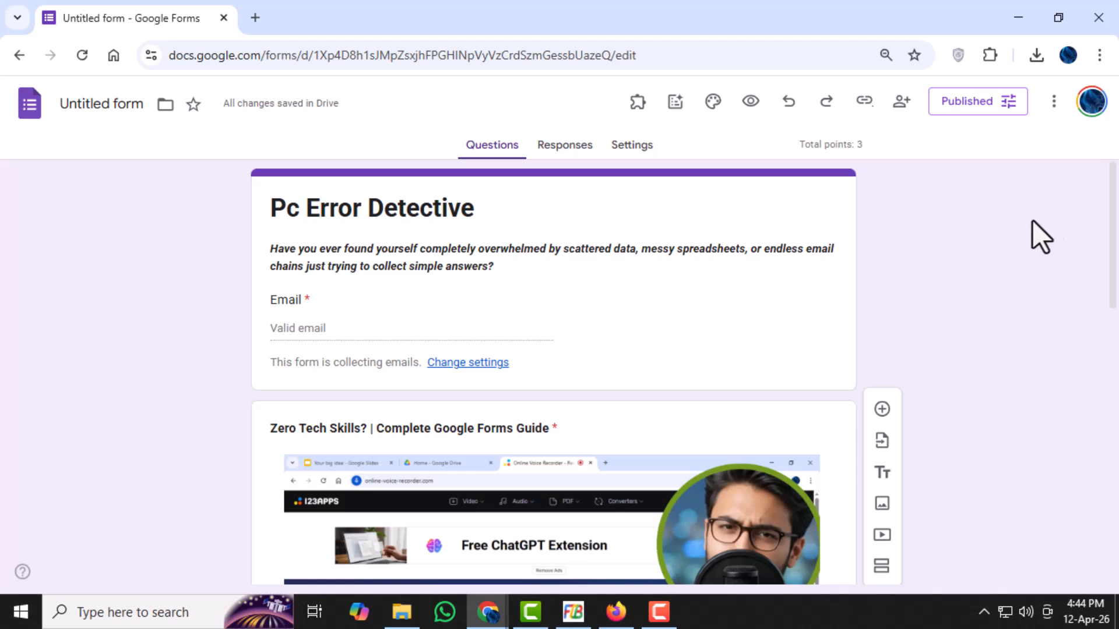
# - Open Gmail in a new browser tab and load the copied responder link in another tab
pyautogui.click(260, 19)
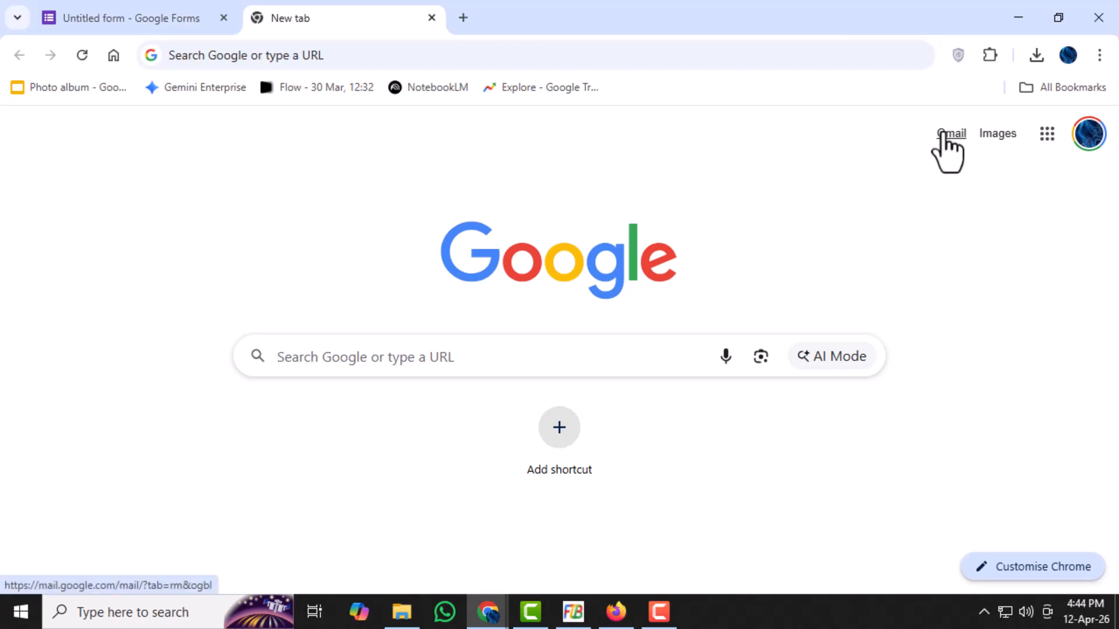
pyautogui.click(942, 133)
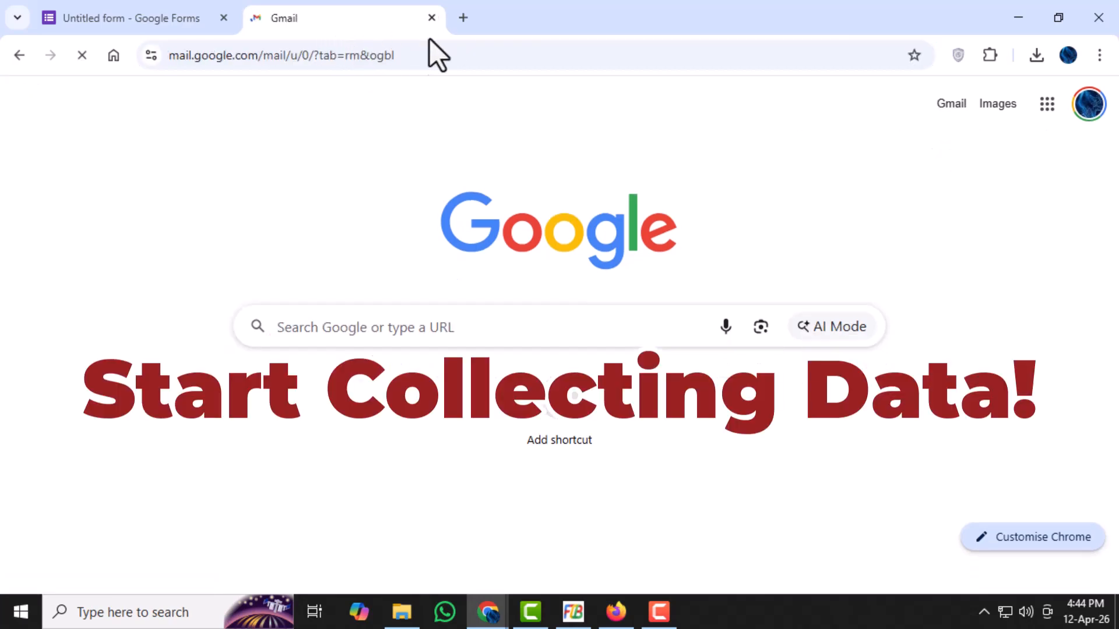
pyautogui.click(465, 17)
pyautogui.click(445, 53)
pyautogui.hotkey('ctrl', 'v')
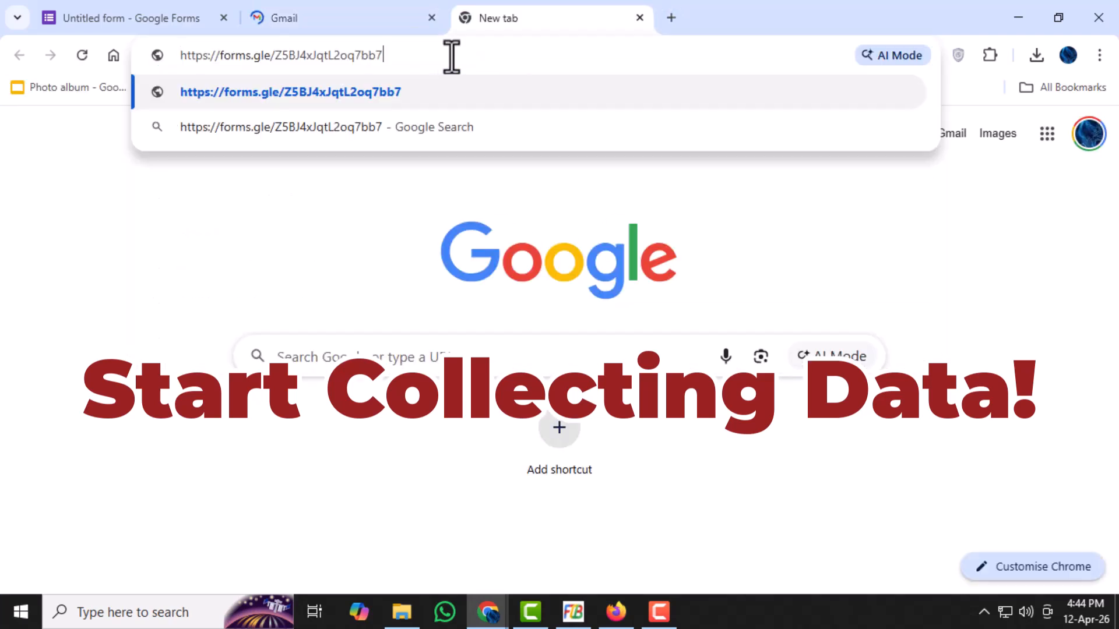
pyautogui.press('Return')
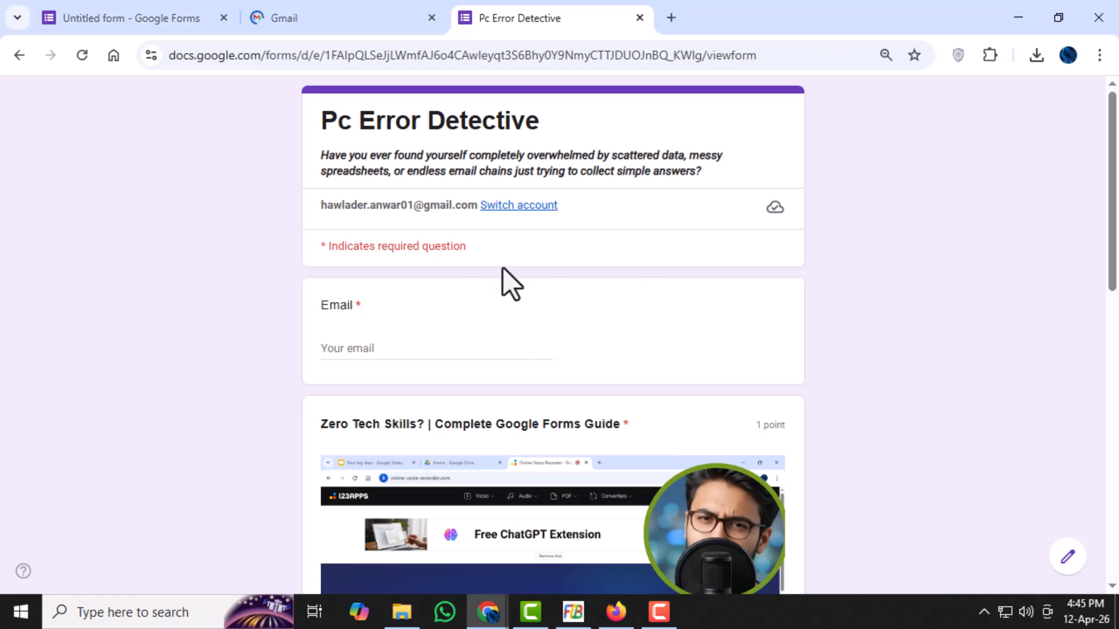
# - Switch to the Gmail inbox and start a new blank email message
pyautogui.click(373, 26)
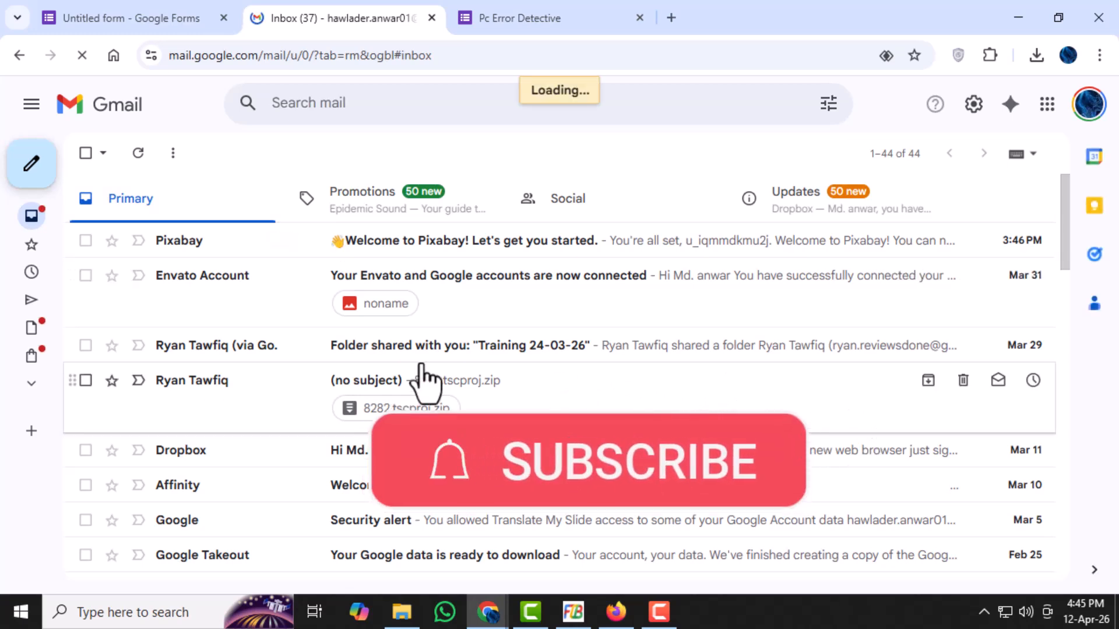
pyautogui.click(53, 166)
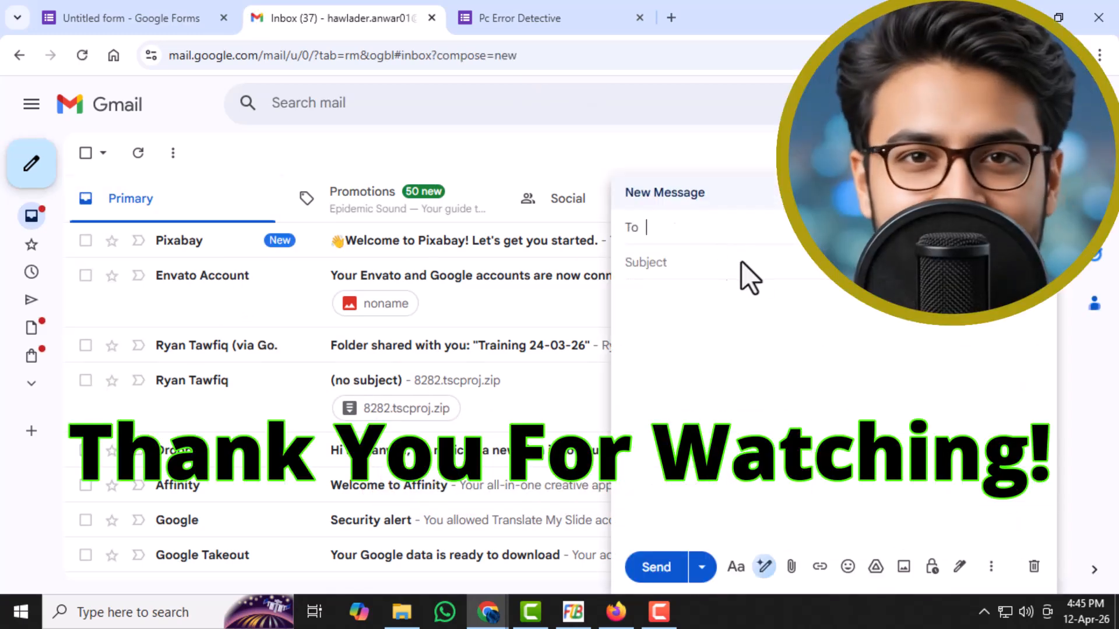